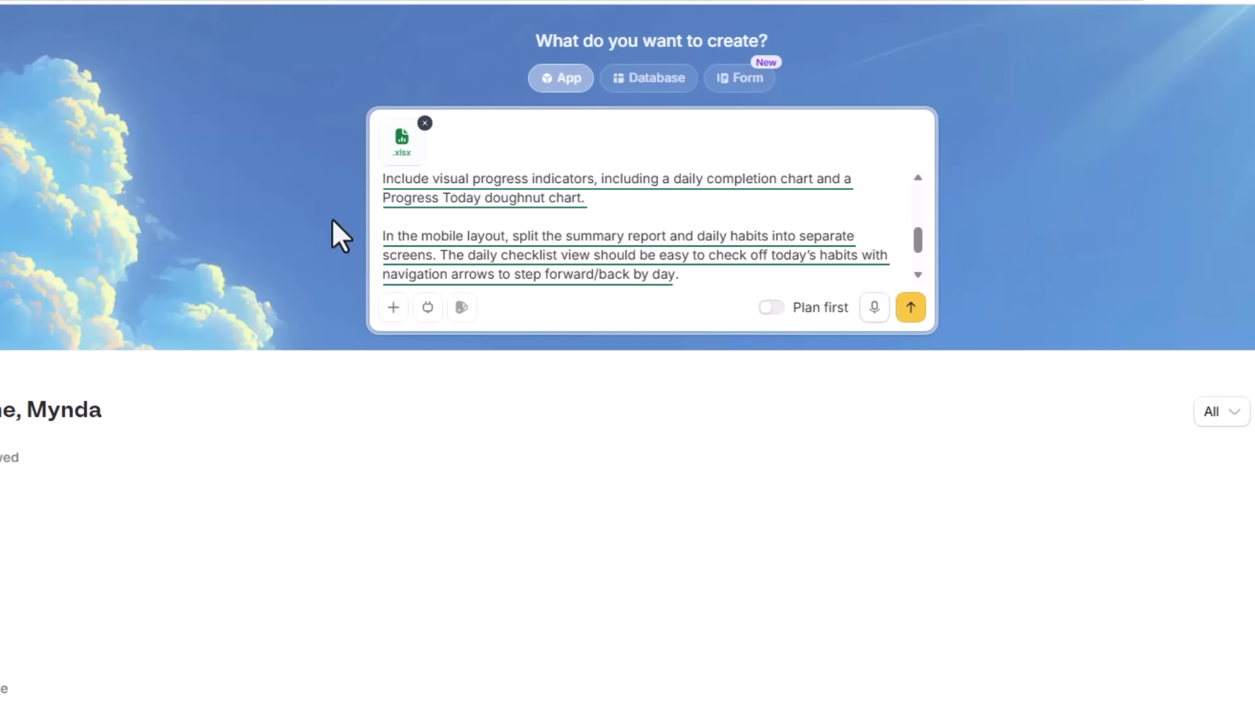
Review the available app integrations, from databases and communication to AI, payments and enterprise services
click(428, 307)
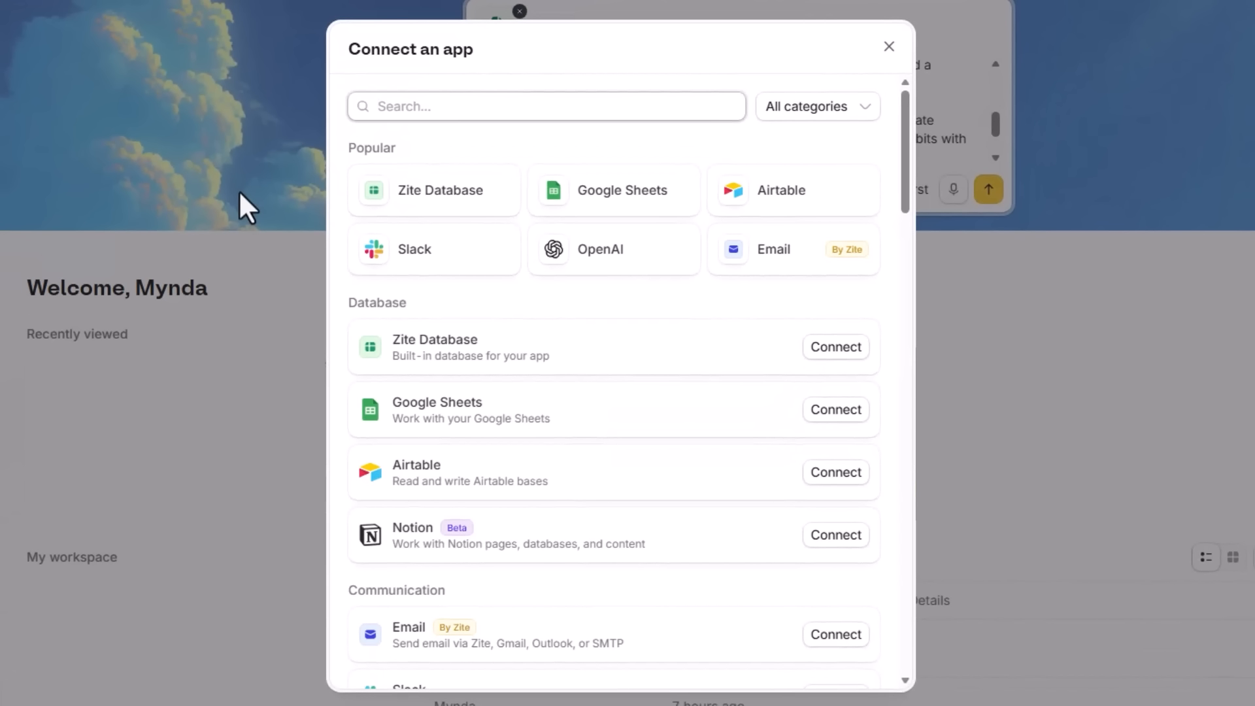
scroll(637, 281, down, 3)
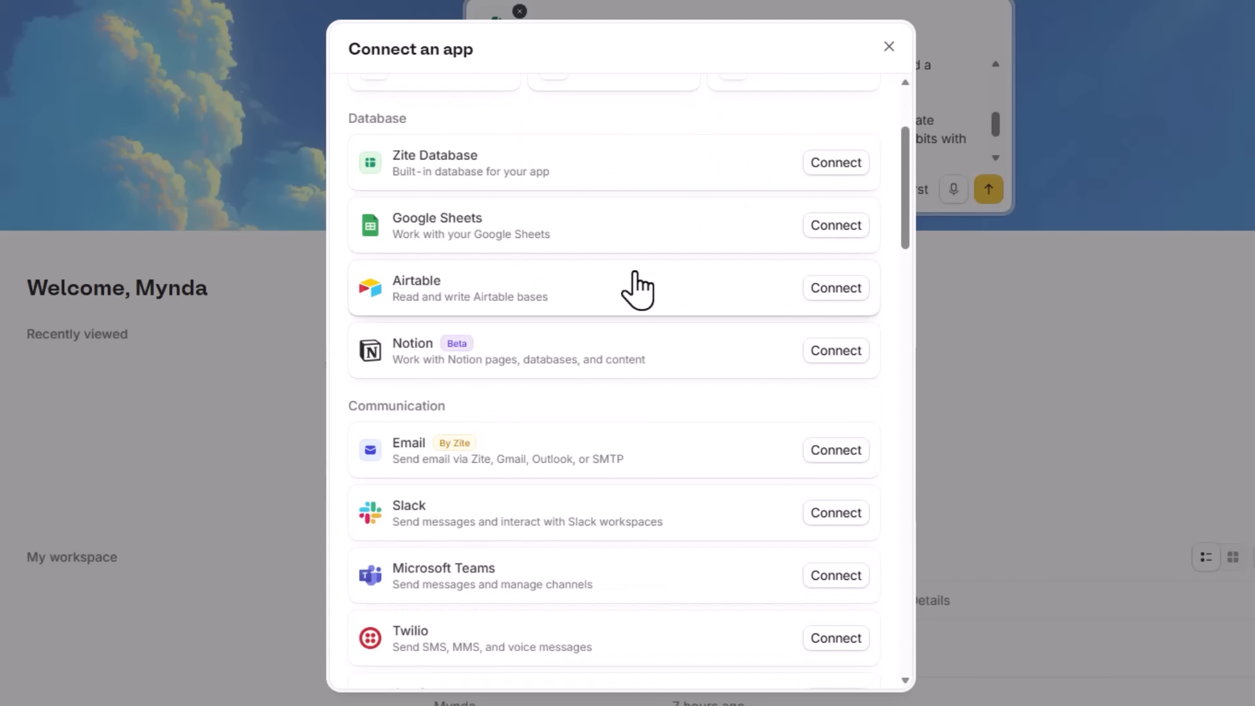
scroll(637, 287, down, 3)
scroll(637, 288, down, 6)
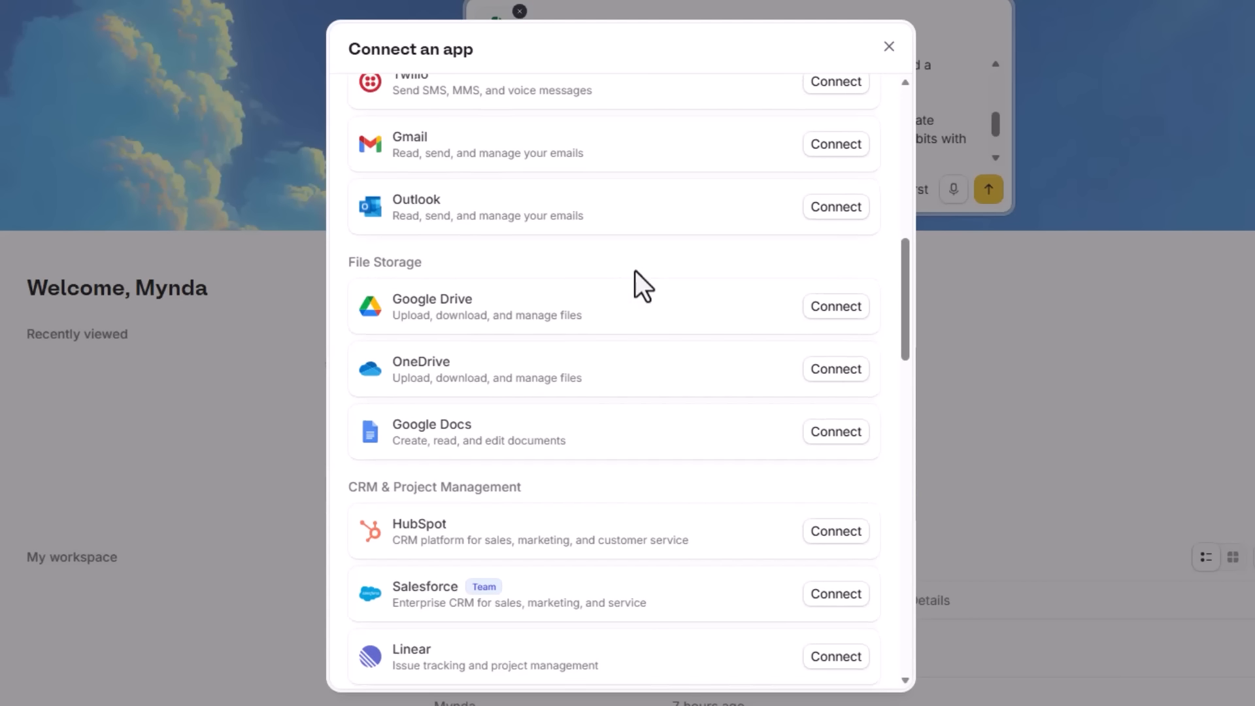
scroll(635, 274, down, 6)
scroll(635, 274, up, 1)
scroll(635, 274, down, 5)
scroll(637, 290, down, 3)
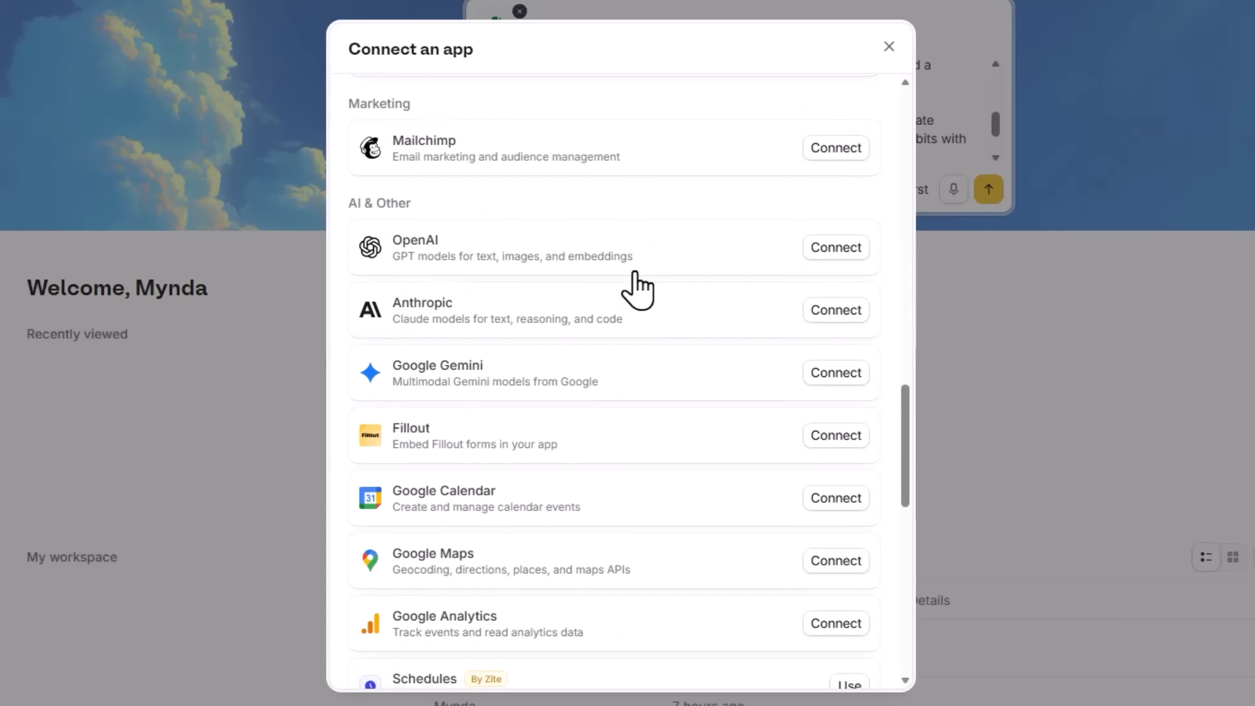
scroll(637, 290, down, 7)
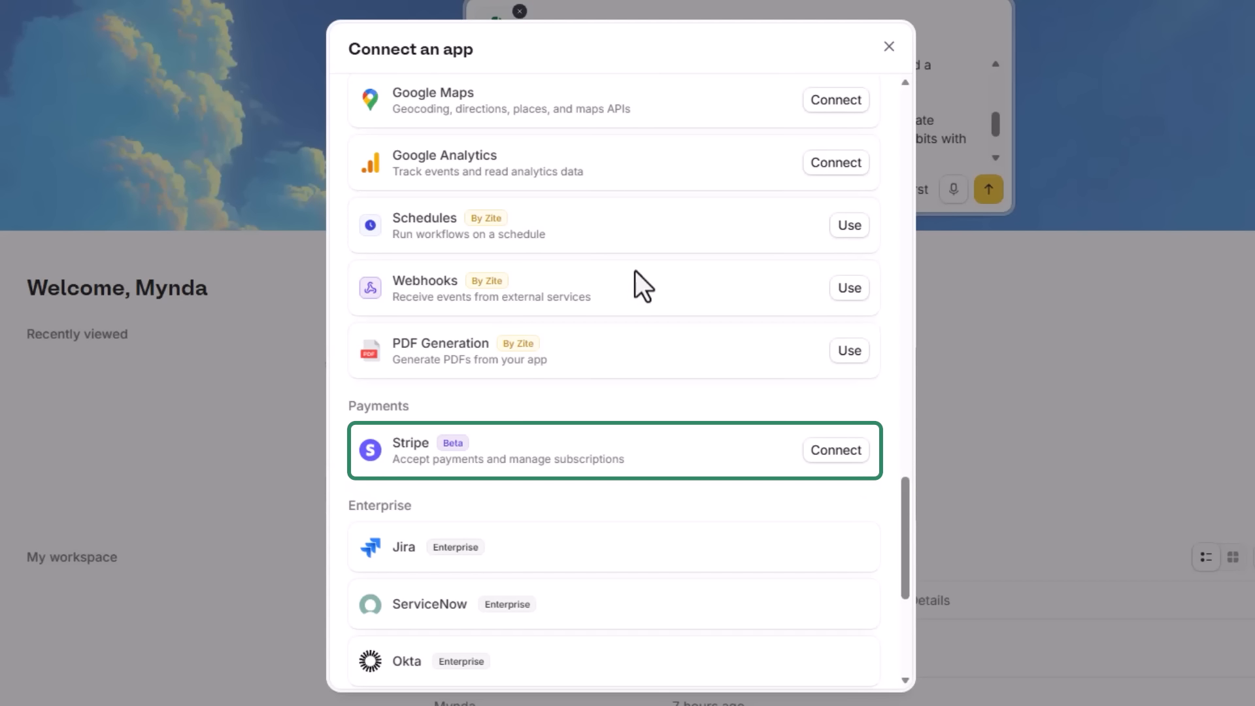
click(889, 47)
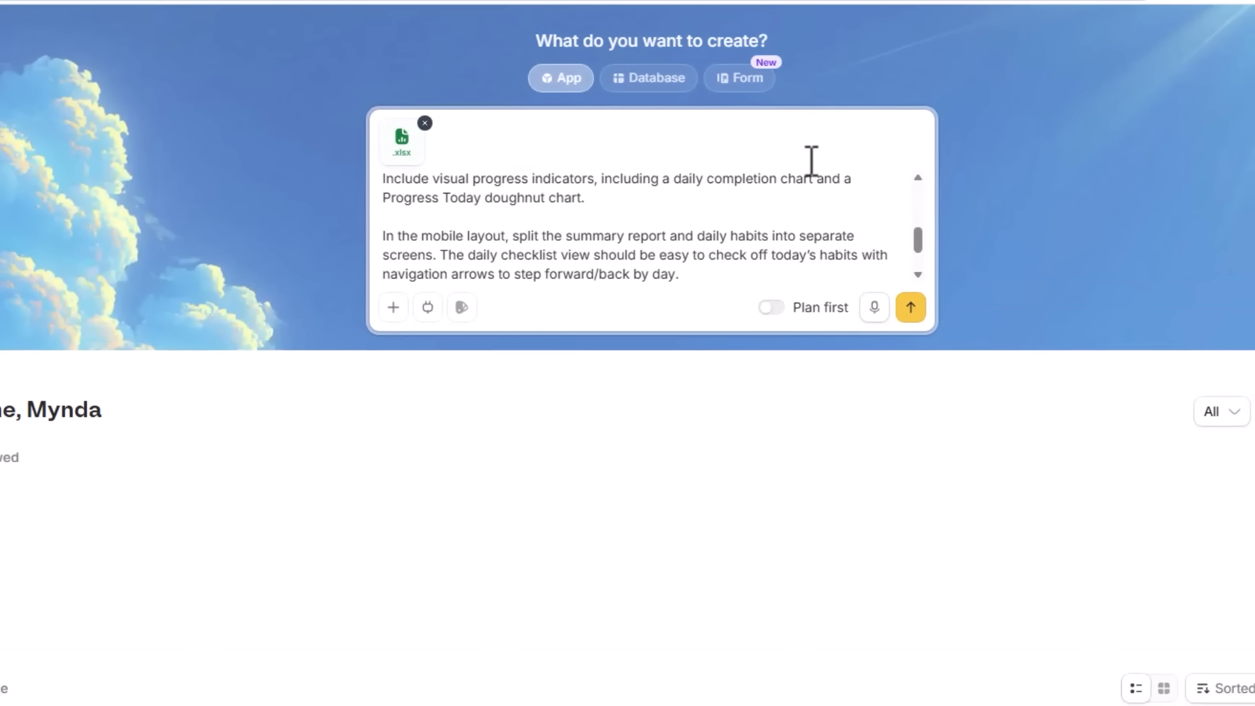
Choose the Amethyst Haze theme for the app and submit the prompt with Plan first enabled
click(469, 313)
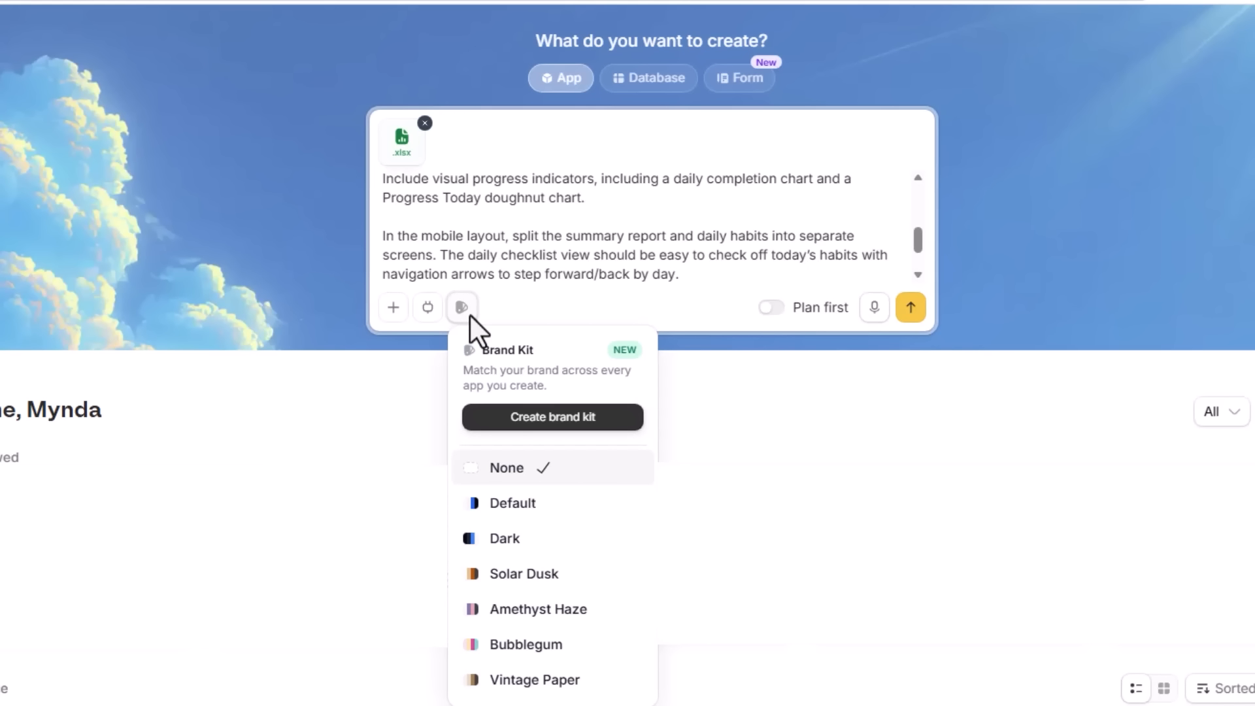
mouse_move(551, 549)
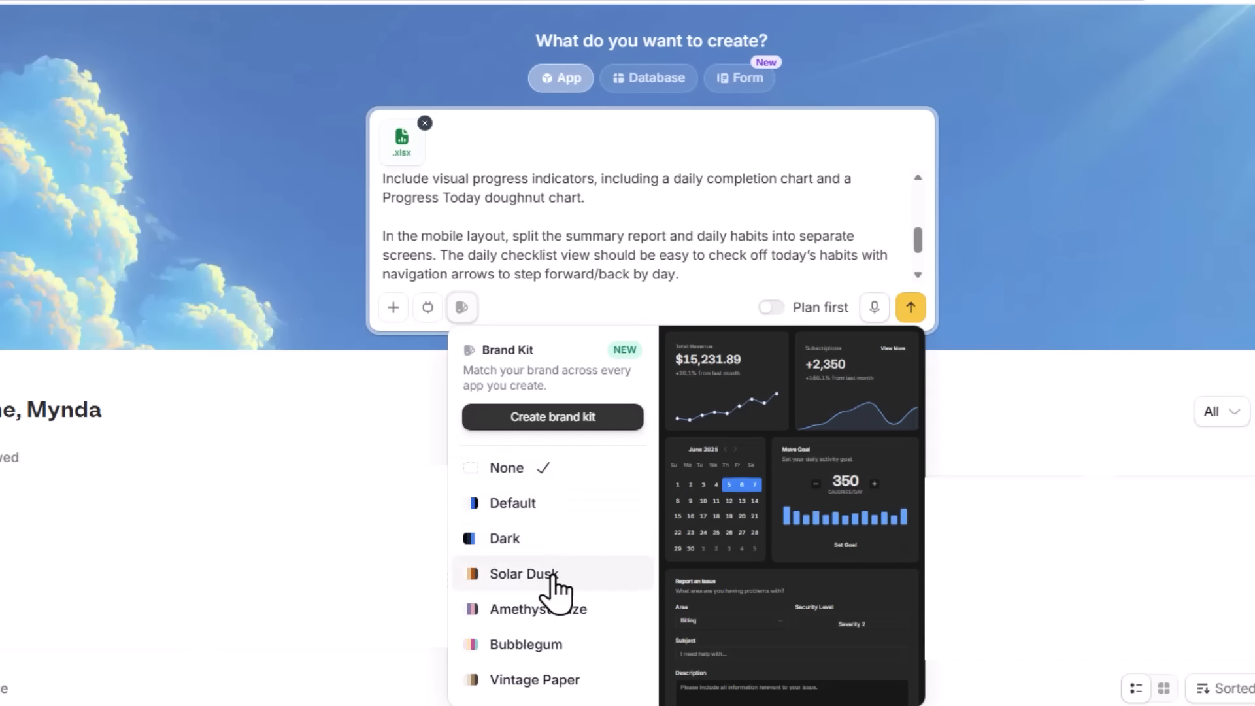
mouse_move(554, 588)
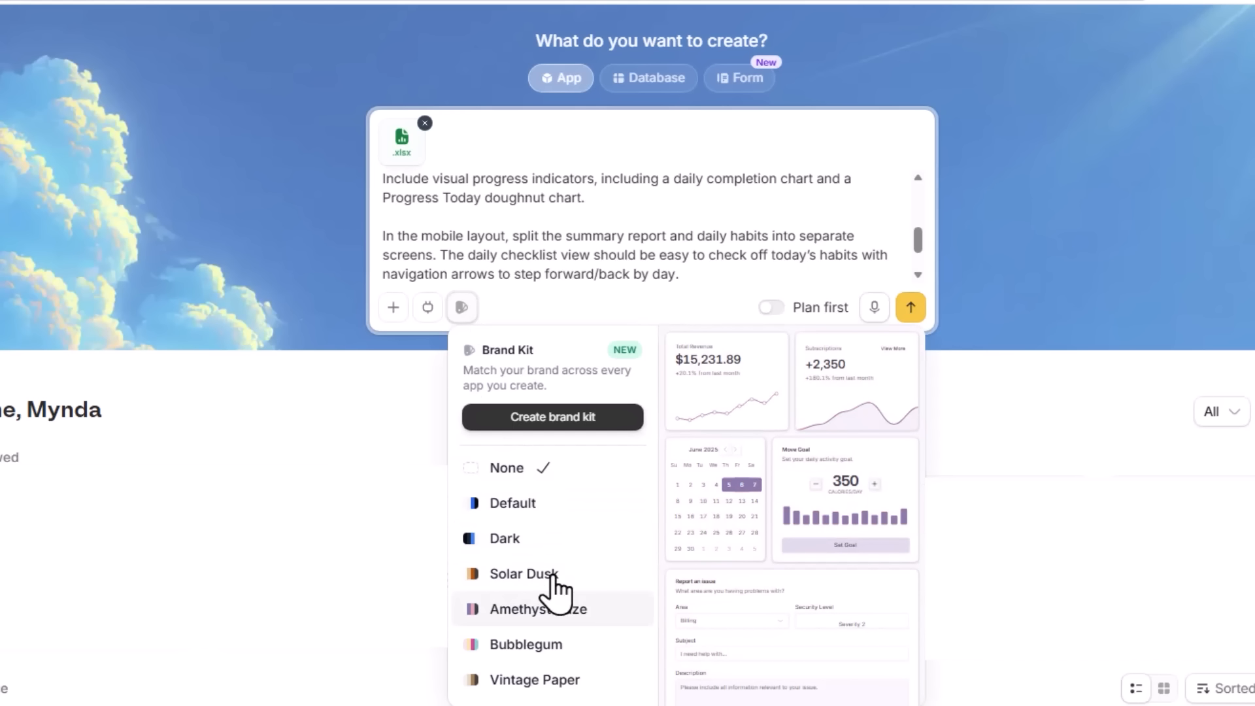
click(599, 618)
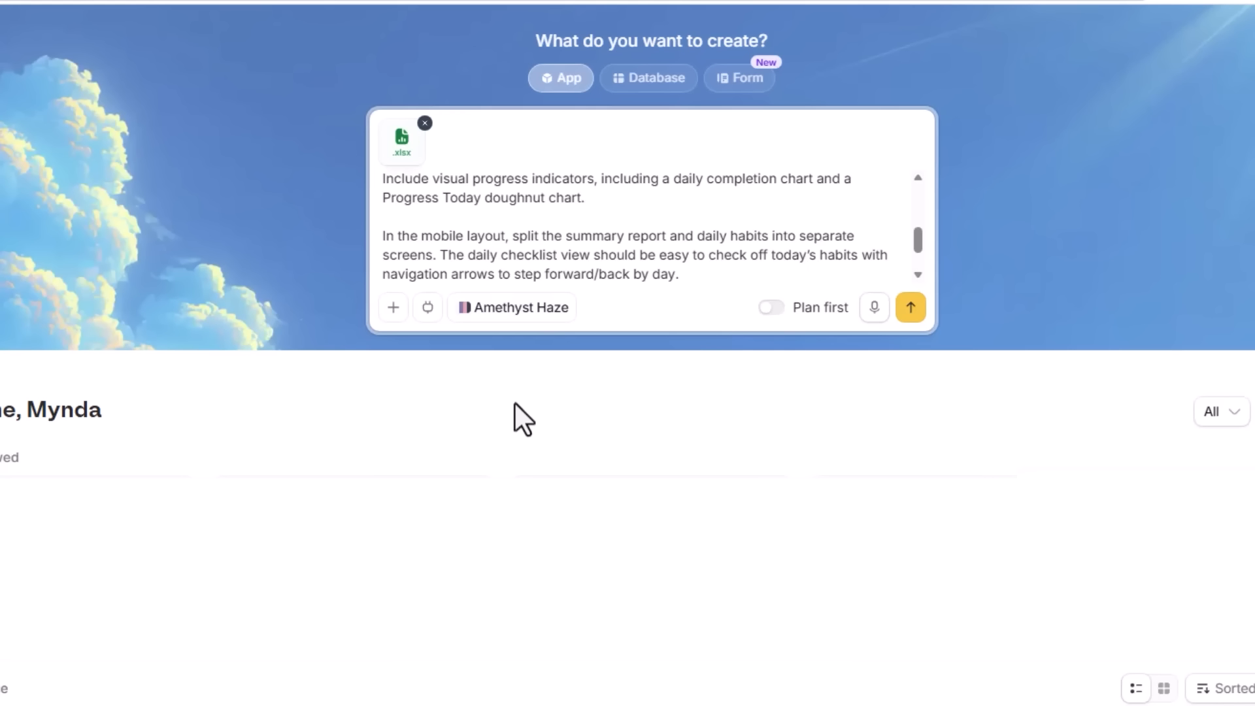
click(776, 308)
click(909, 307)
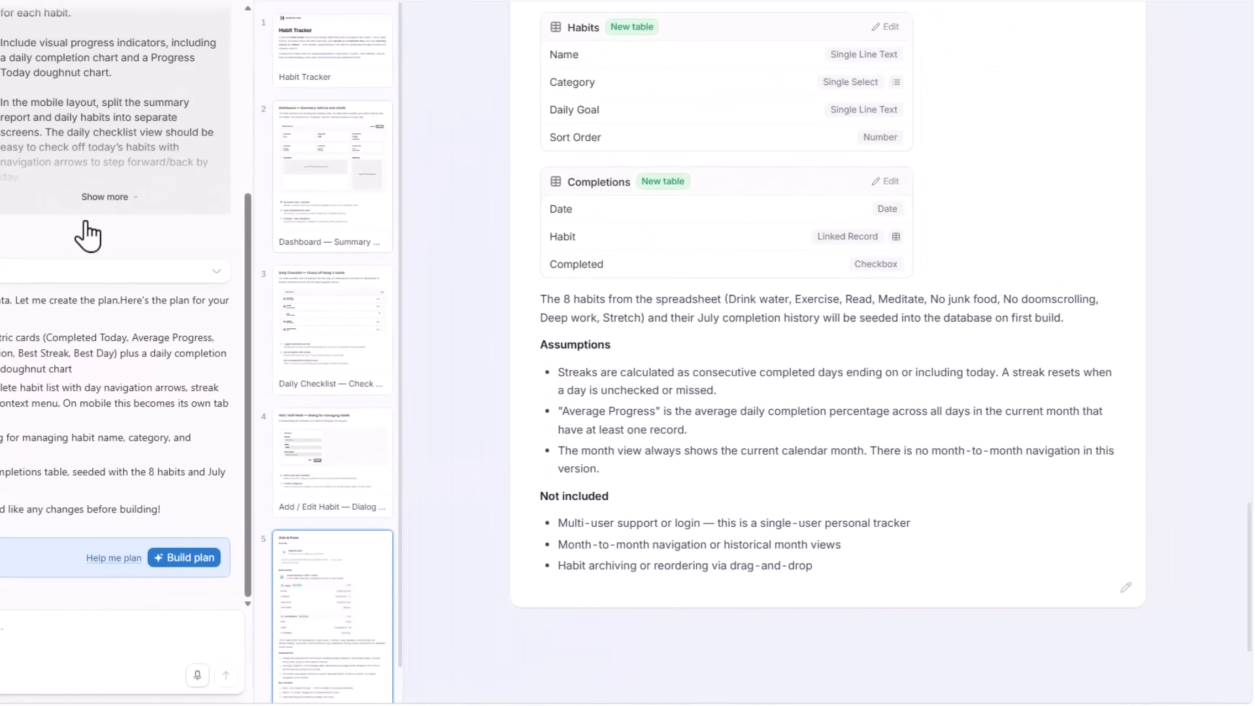
Review the plan's Dashboard page and its Data & Rules page, including the tables, assumptions and excluded features
click(357, 159)
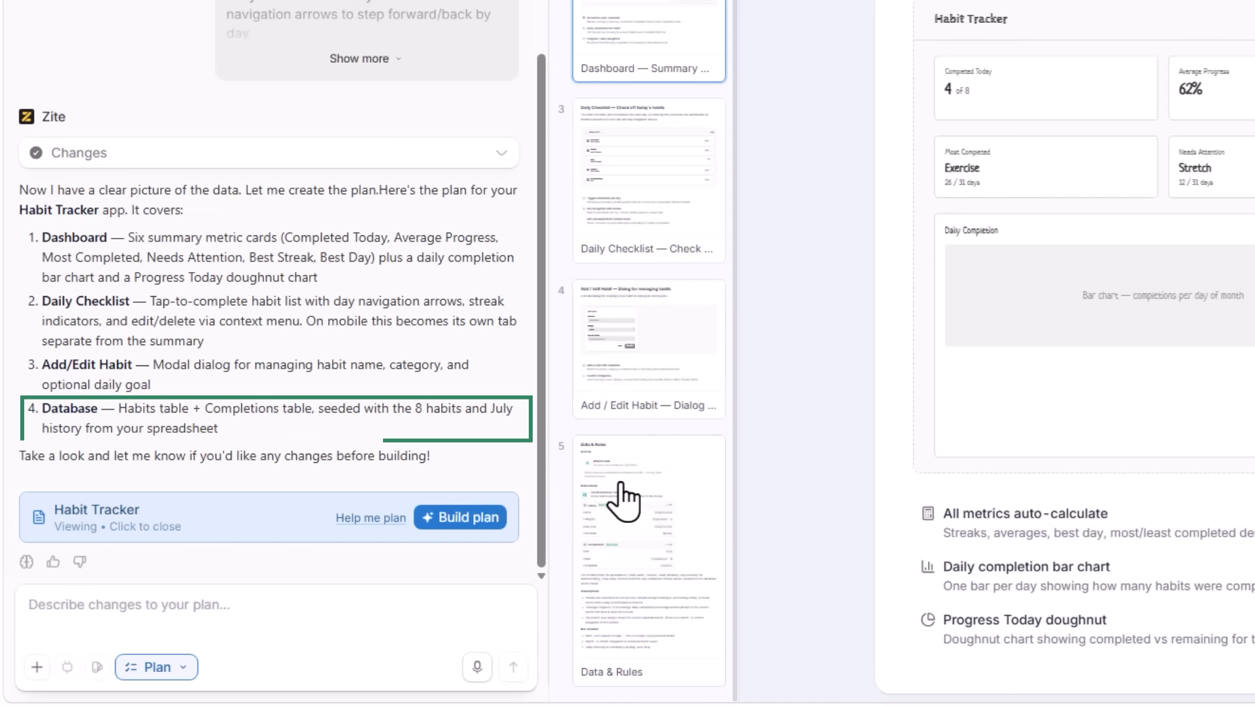
click(620, 484)
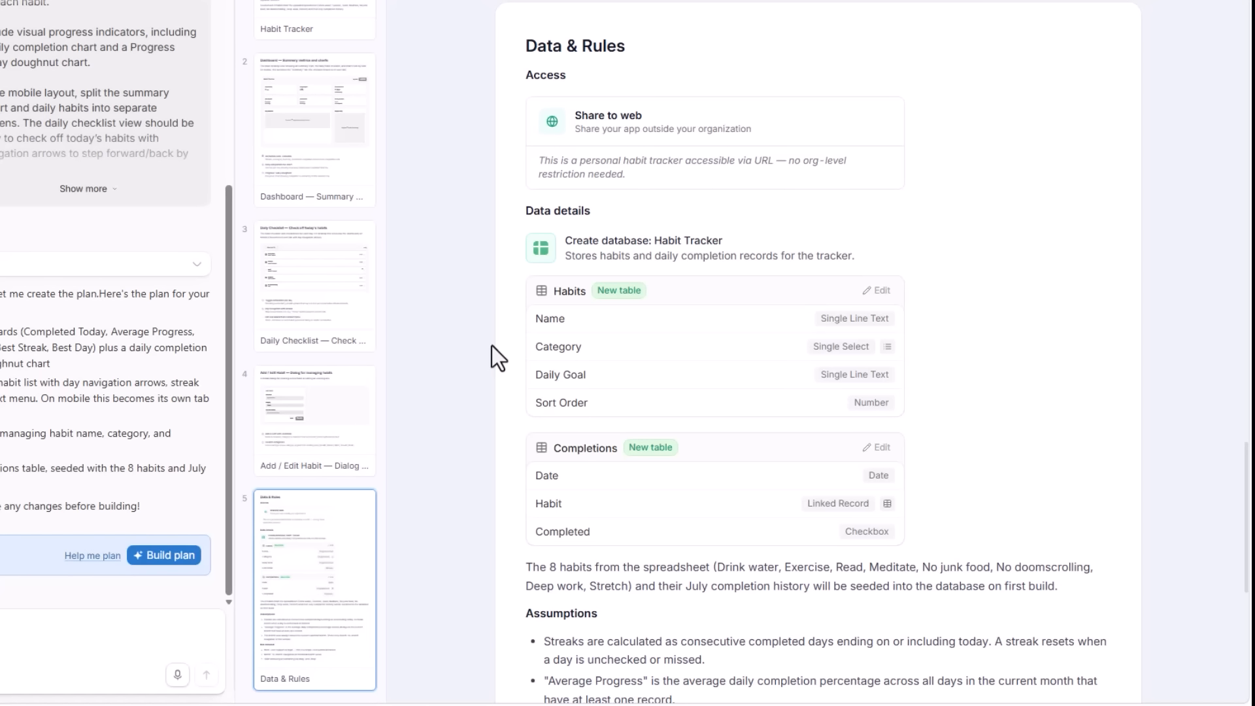
scroll(492, 347, down, 1)
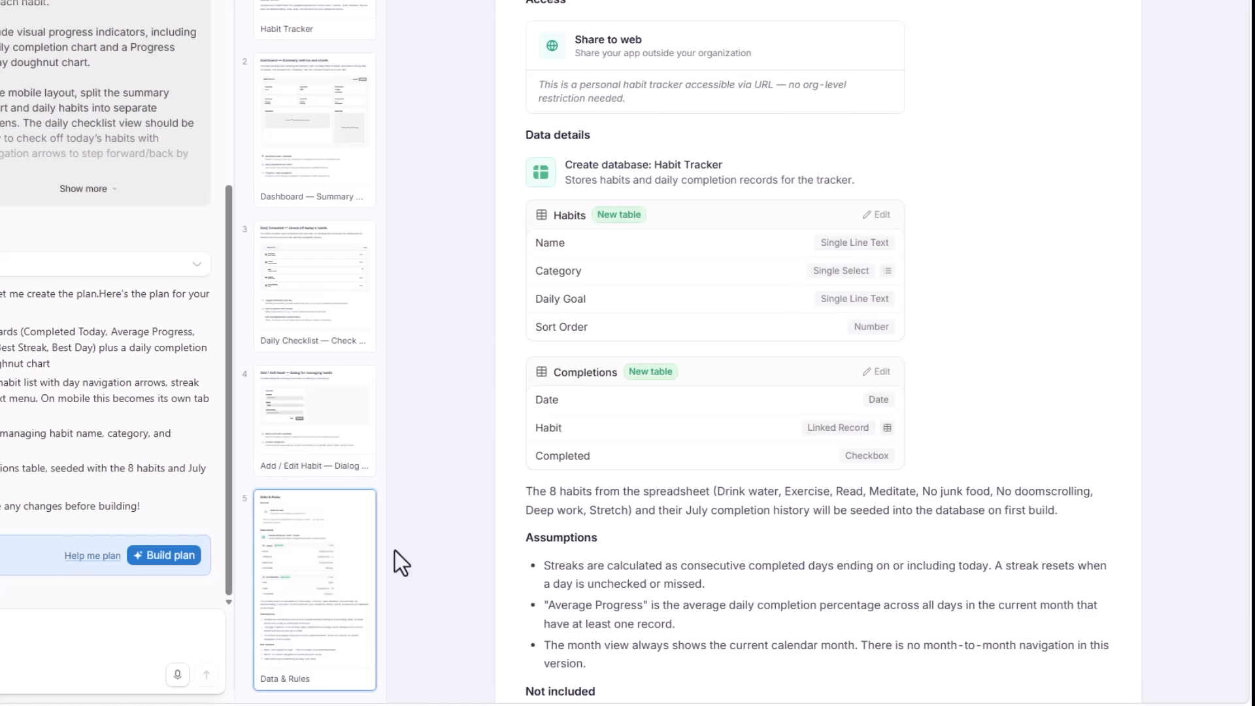
scroll(442, 534, down, 1)
scroll(441, 534, down, 3)
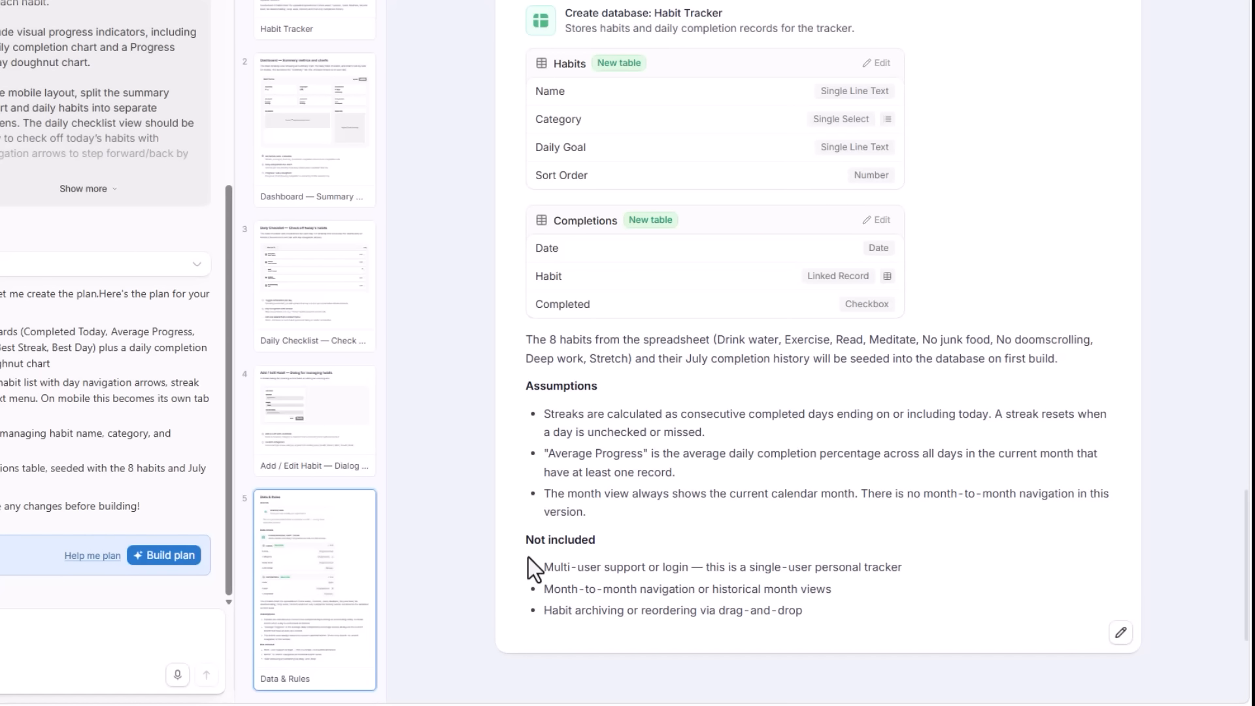
Request the plan change "Include Month-to-month navigation for historical month views"
click(516, 595)
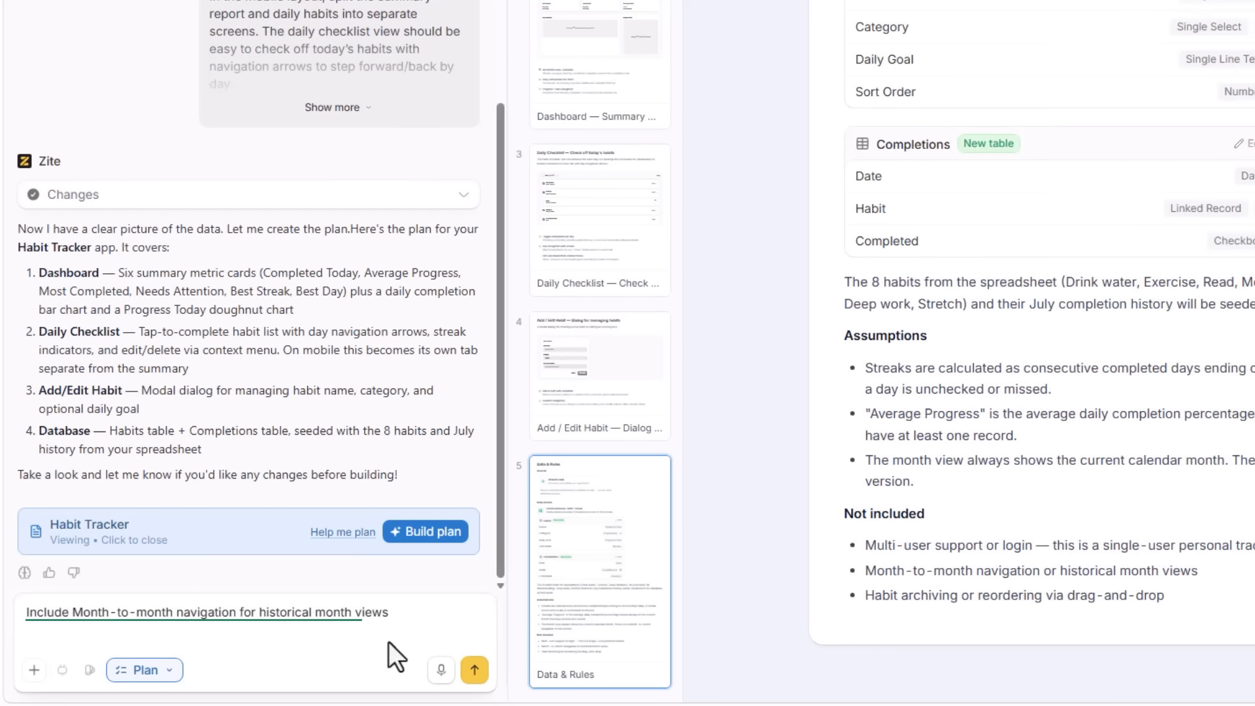
click(475, 669)
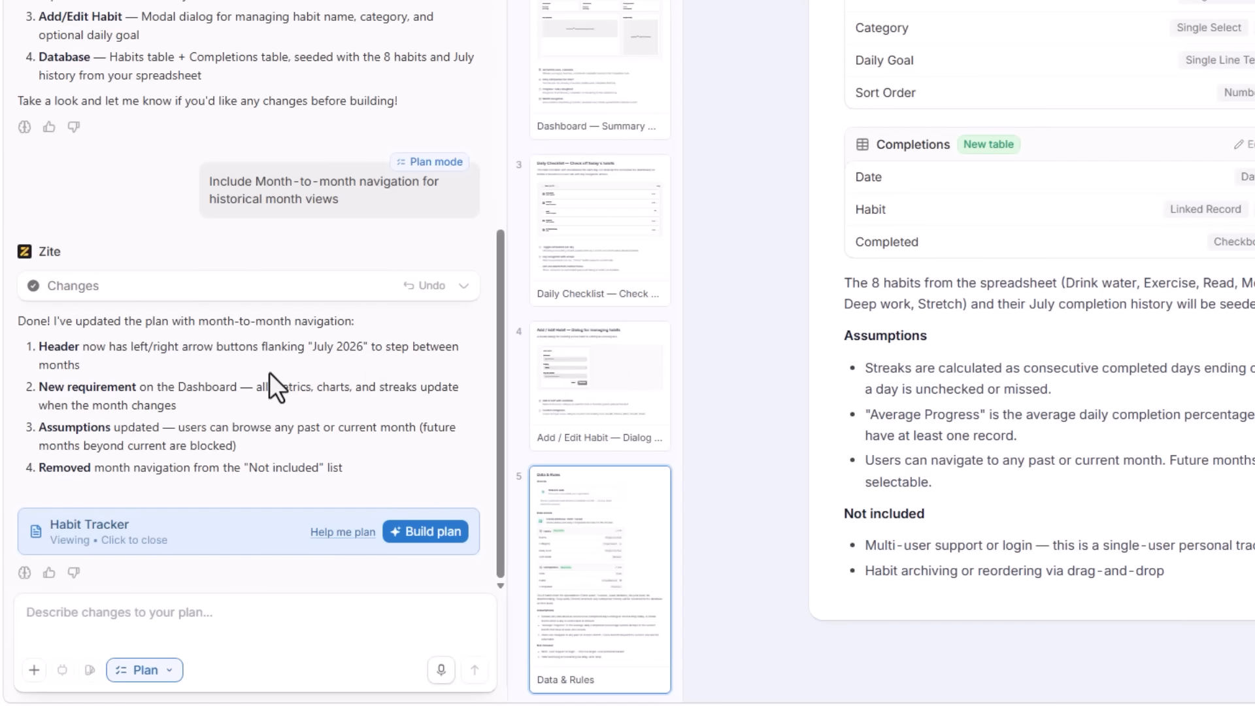
Build the Habit Tracker plan and create a new database with the proposed Habits and Completions tables
click(431, 532)
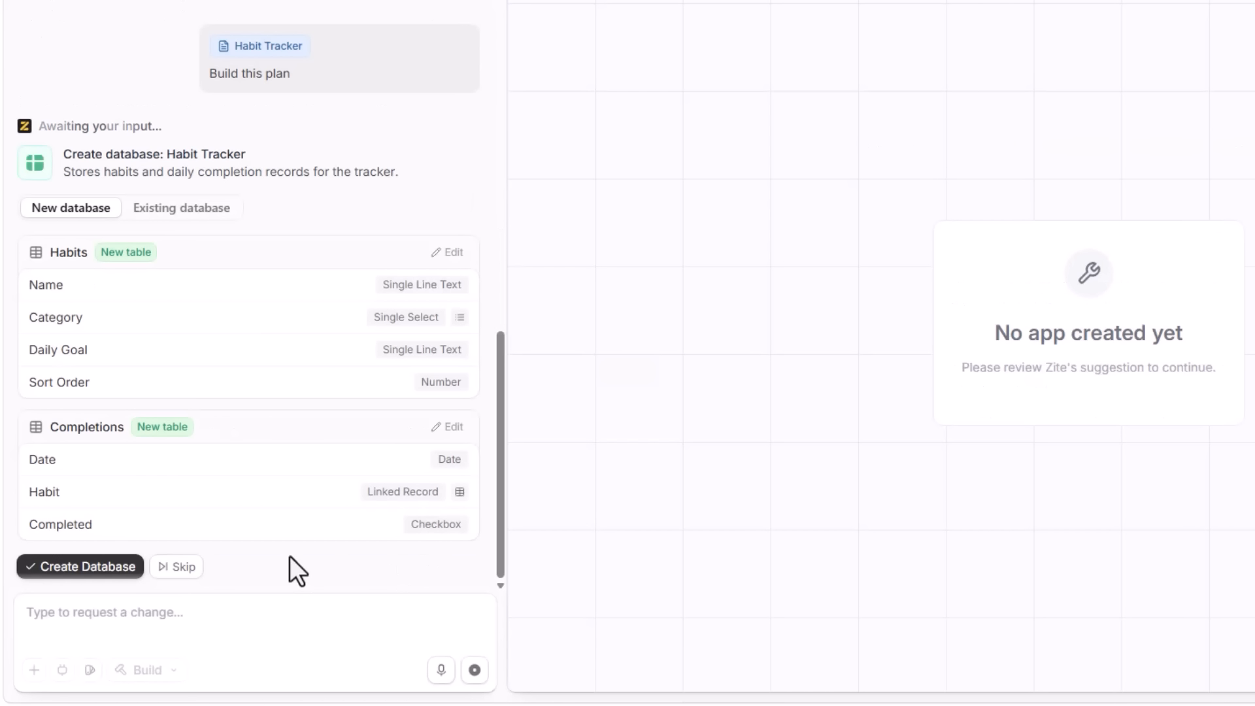
click(96, 567)
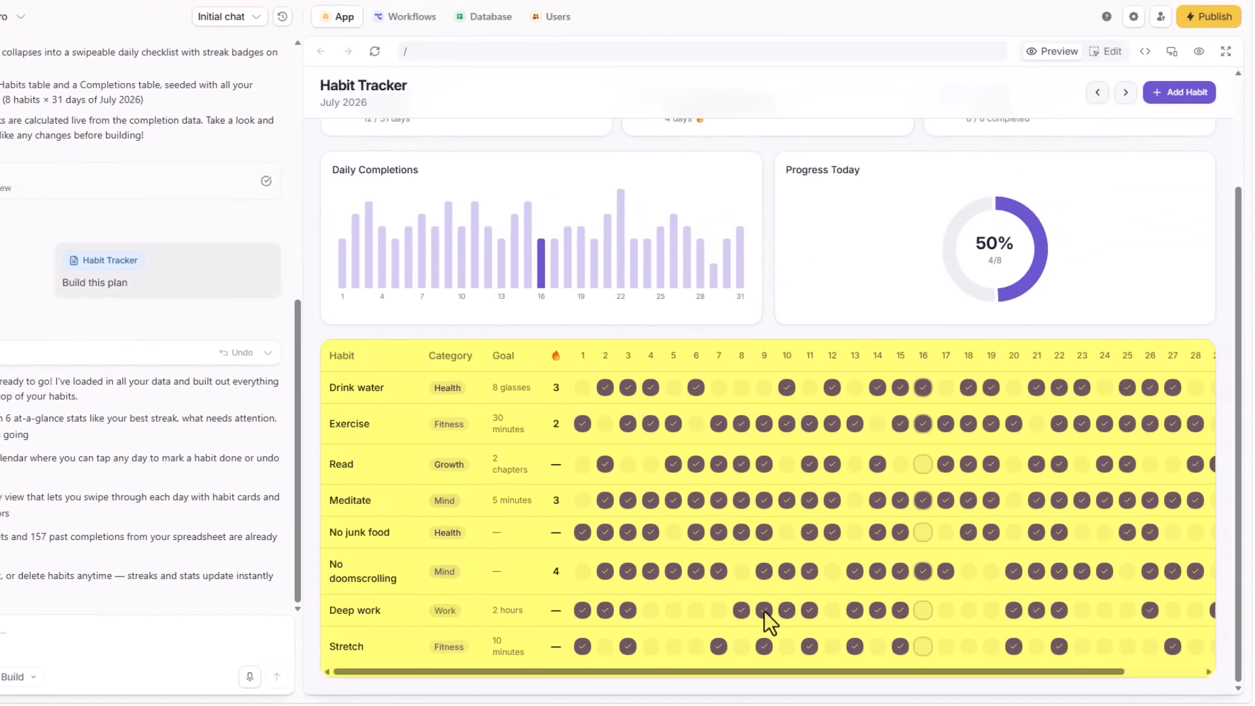
Preview the Habit Tracker app in the phone layout
scroll(948, 359, up, 3)
click(1171, 51)
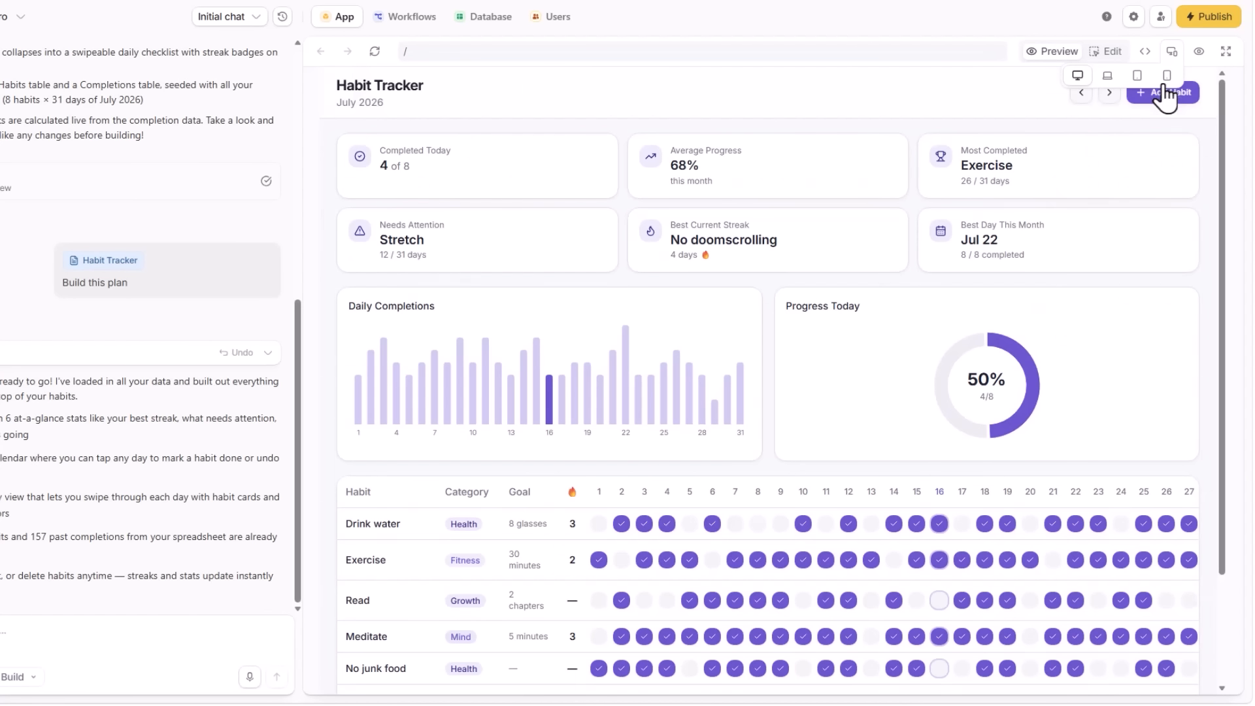
click(1166, 76)
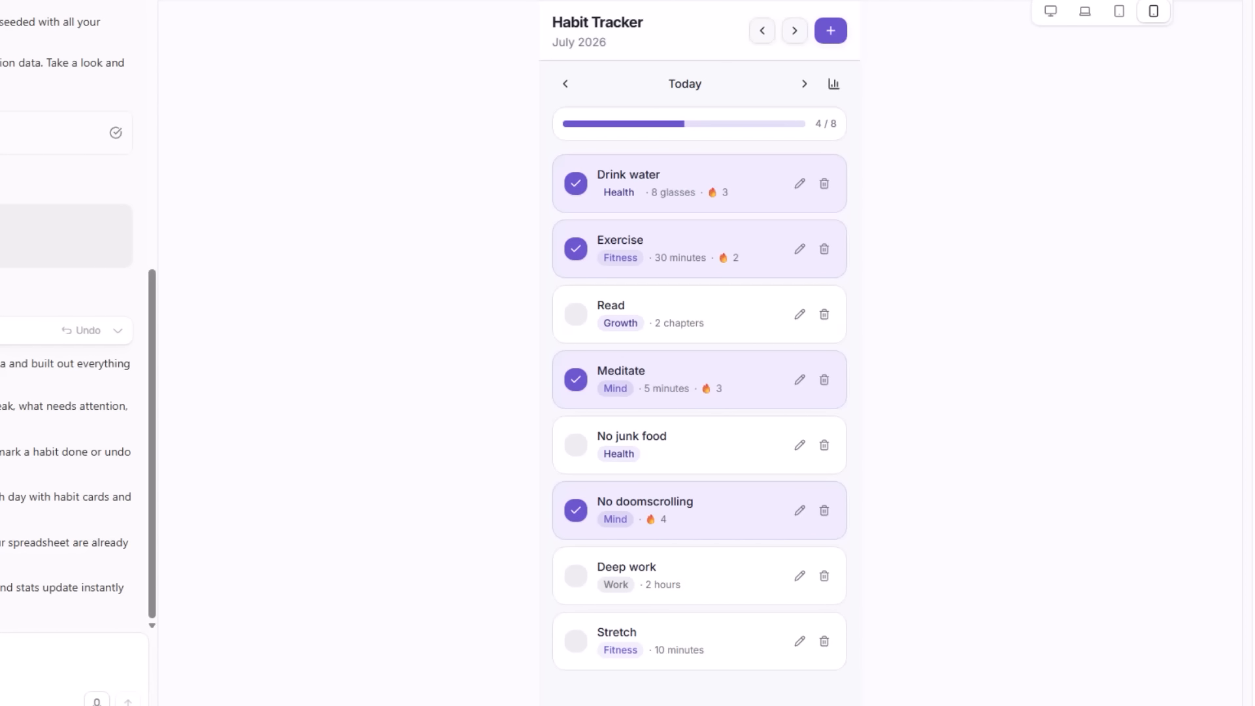
Check the mobile summary report, and step the daily checklist back to Tue, 14 July and forward to today
click(833, 85)
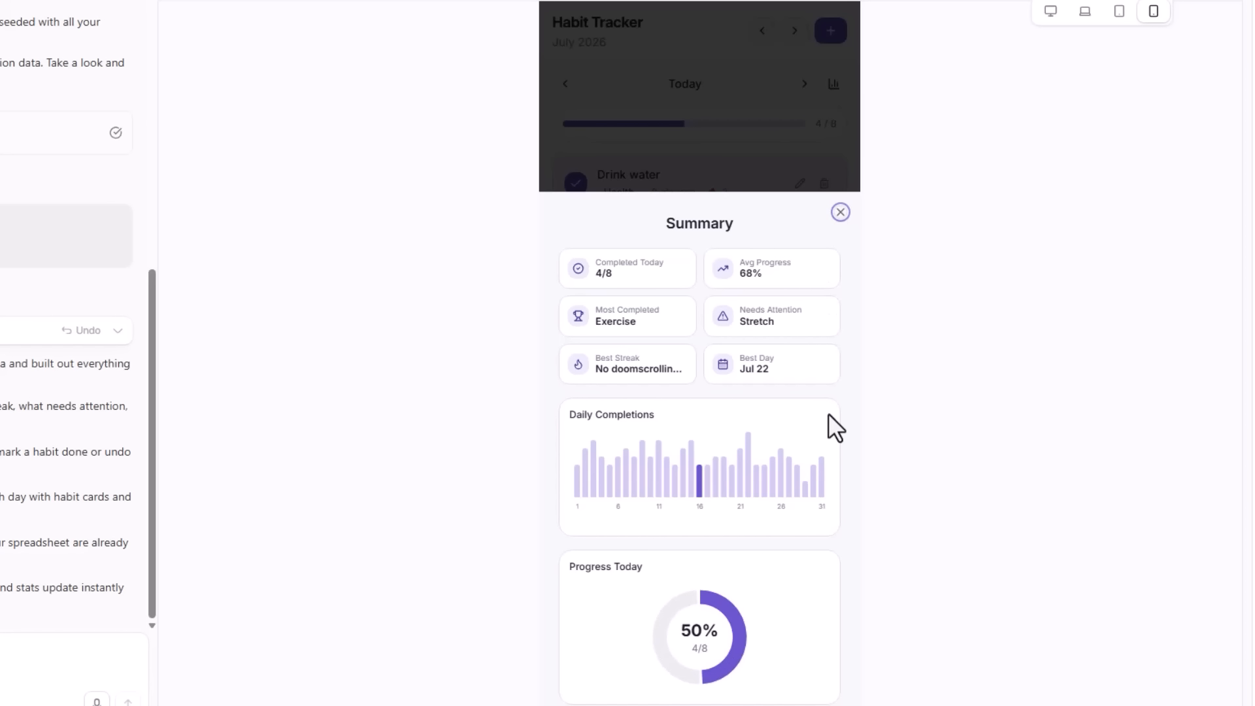
click(841, 213)
click(566, 85)
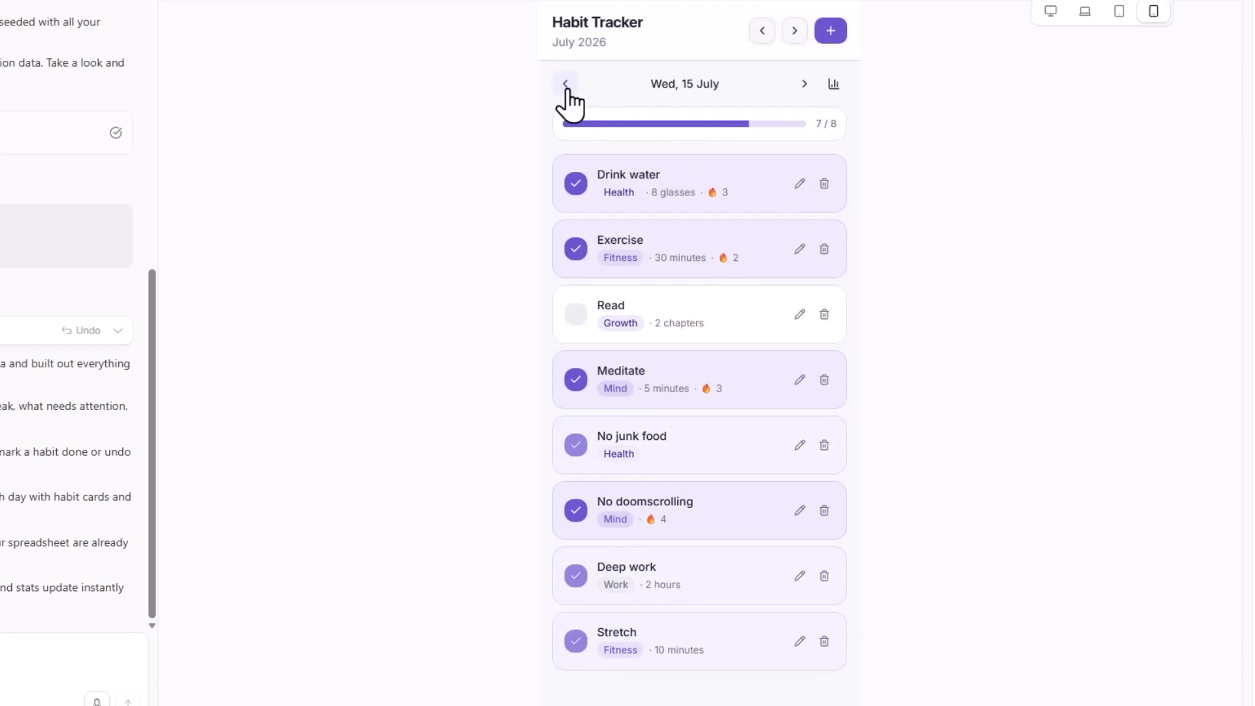
click(566, 85)
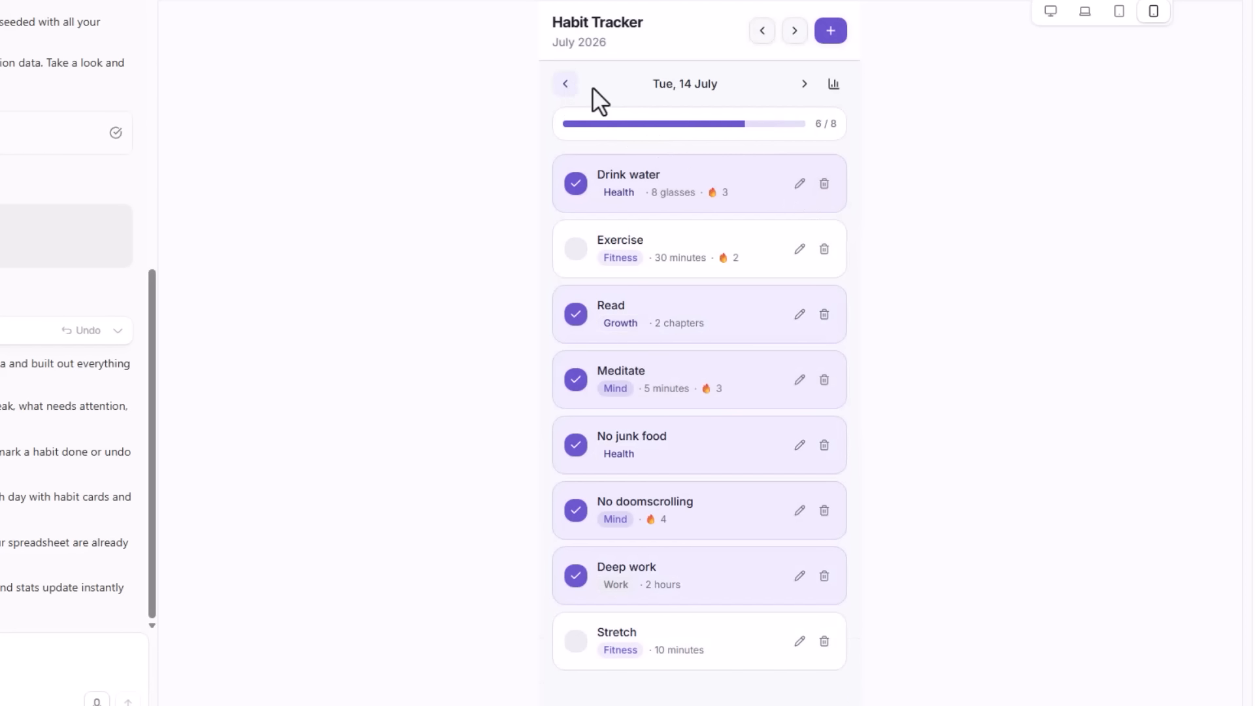
click(804, 84)
click(803, 83)
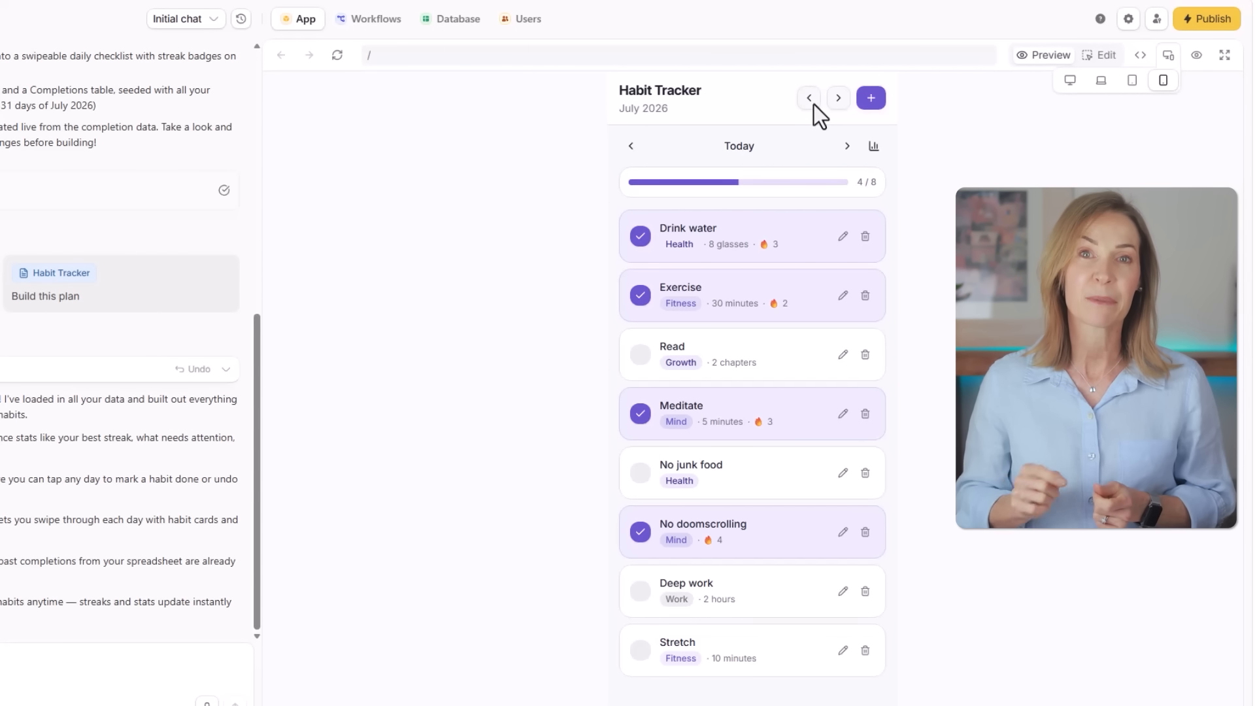
Examine the records in the app database's Habits and Completions tables
click(444, 23)
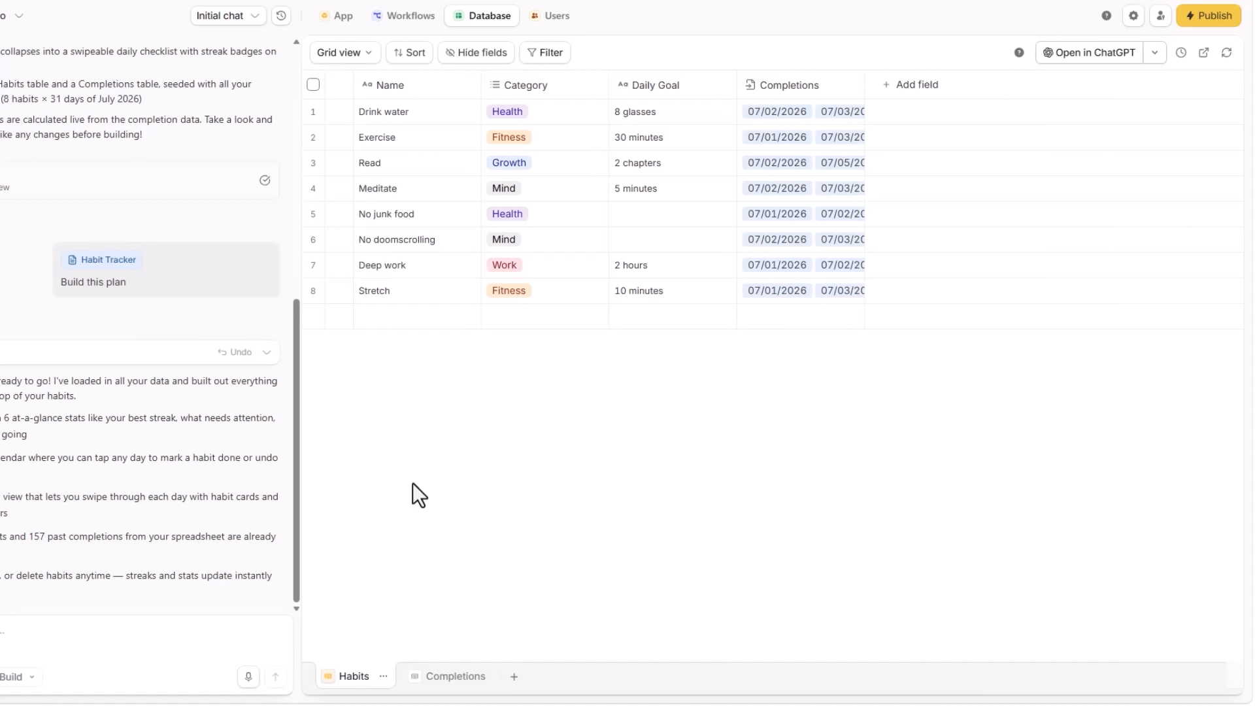
click(441, 678)
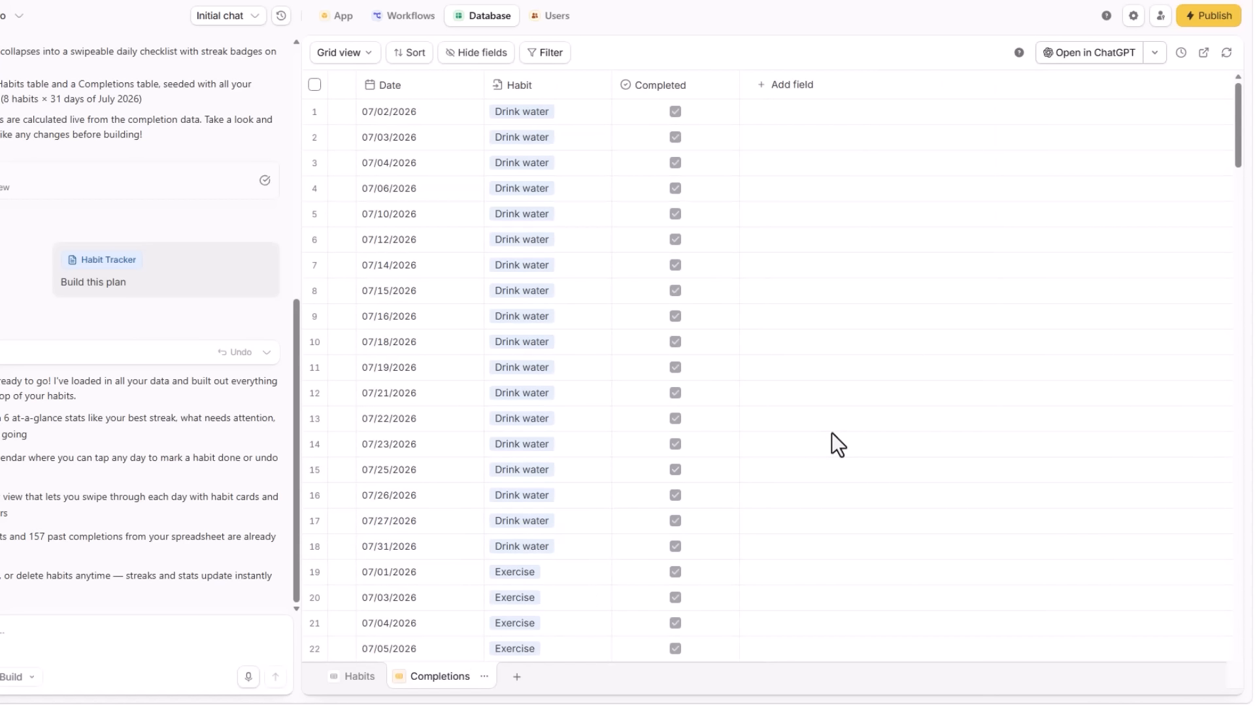
scroll(832, 433, down, 8)
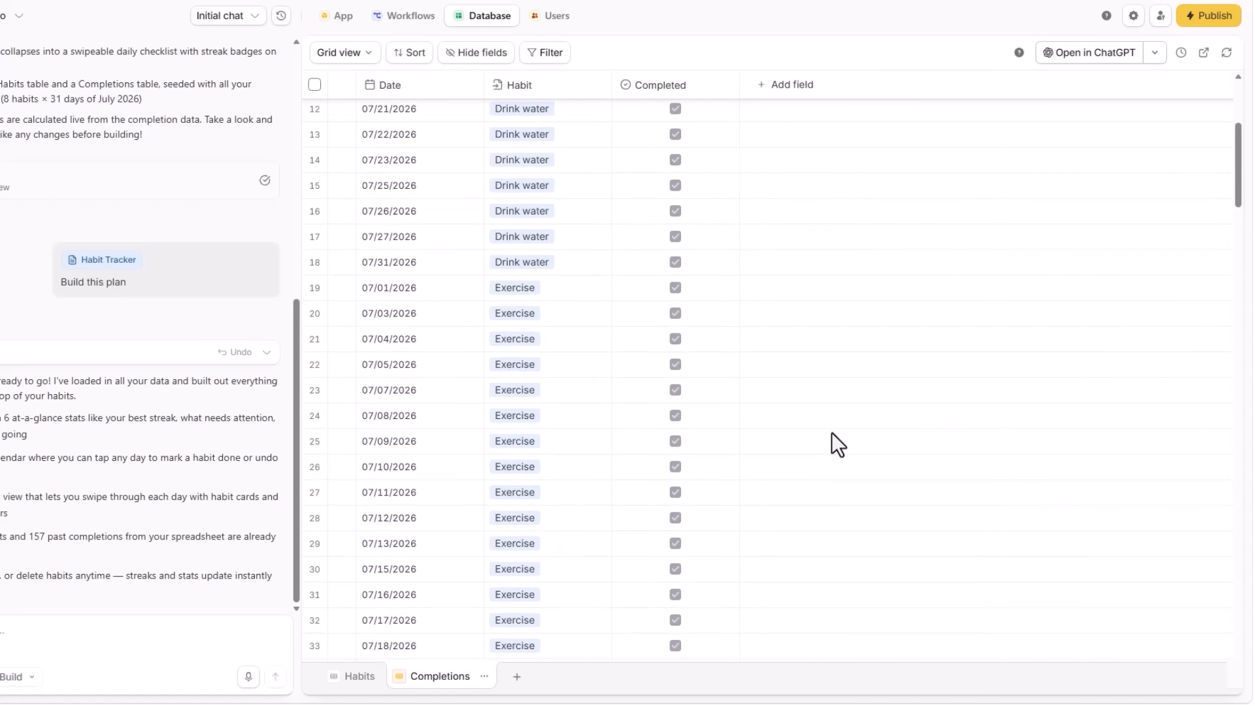
scroll(831, 432, down, 7)
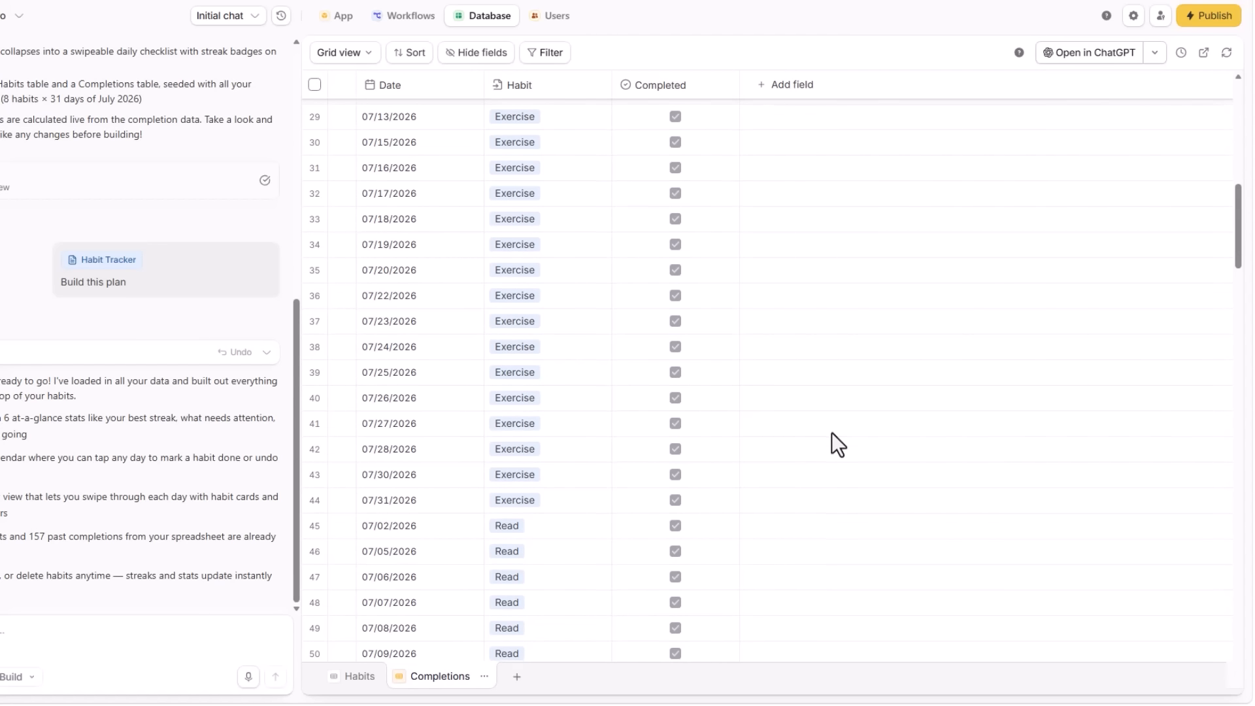
scroll(831, 432, down, 5)
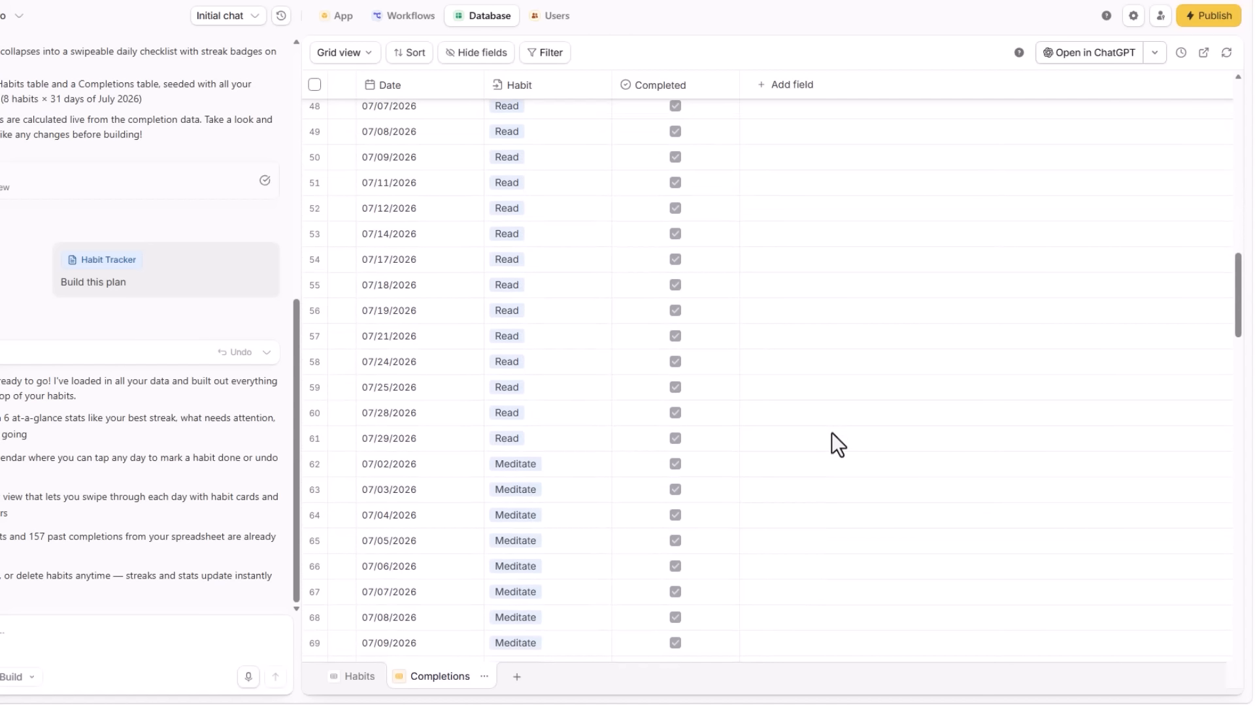
scroll(831, 433, down, 3)
scroll(831, 432, down, 3)
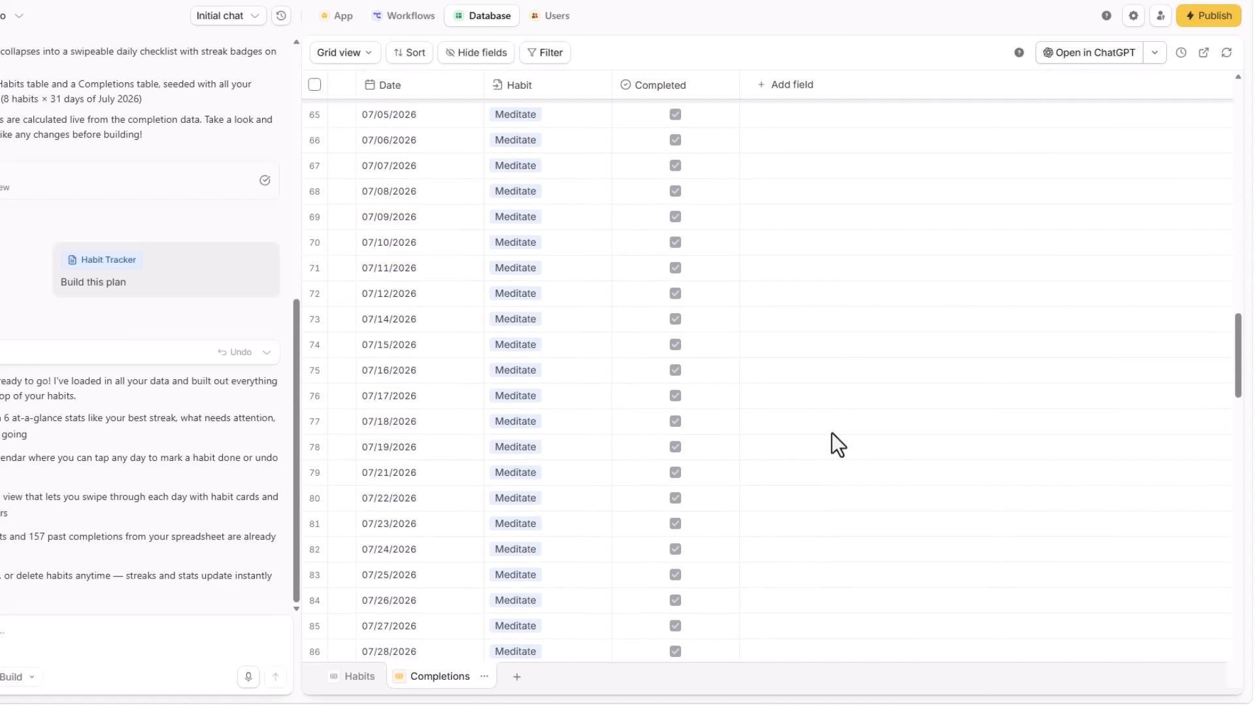
scroll(831, 433, down, 2)
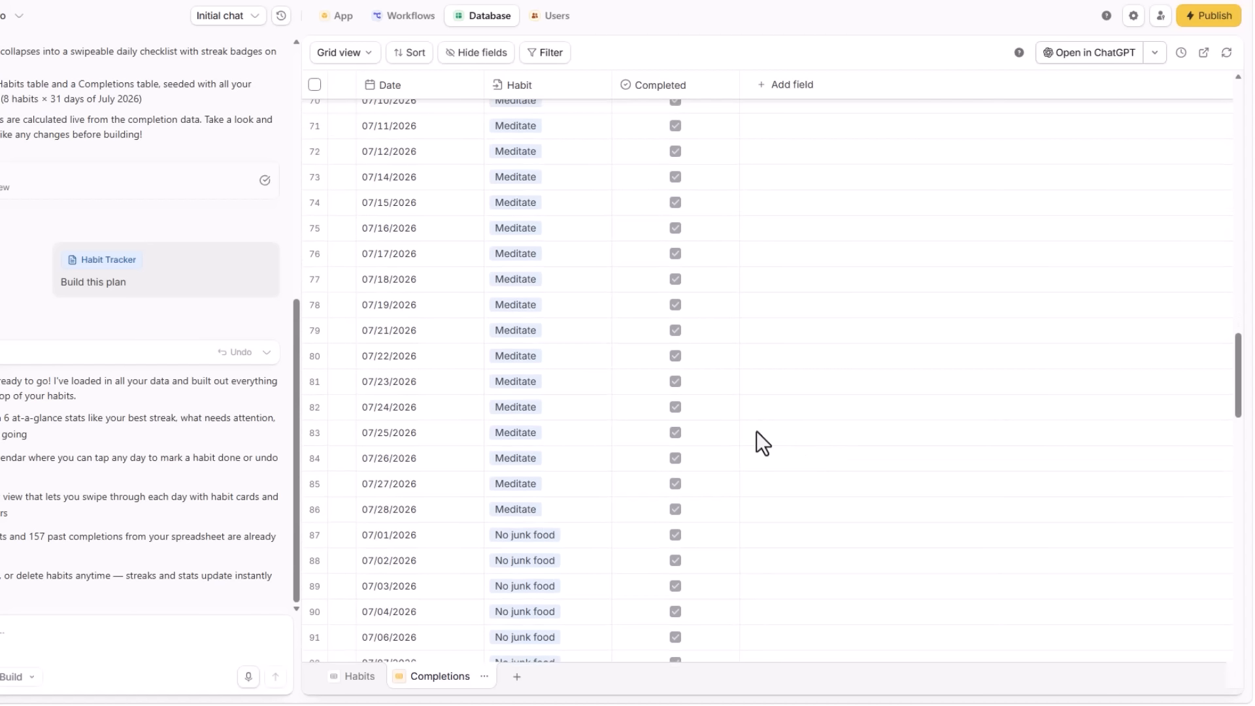
scroll(756, 431, up, 10)
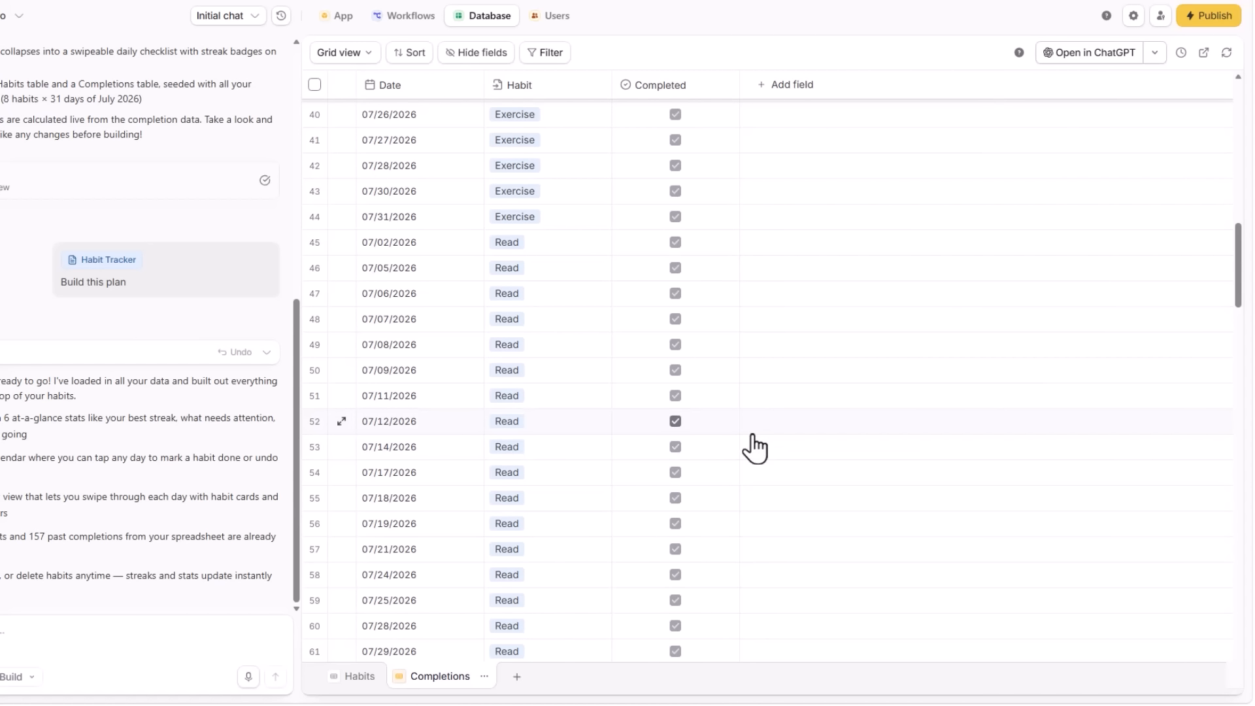
click(358, 683)
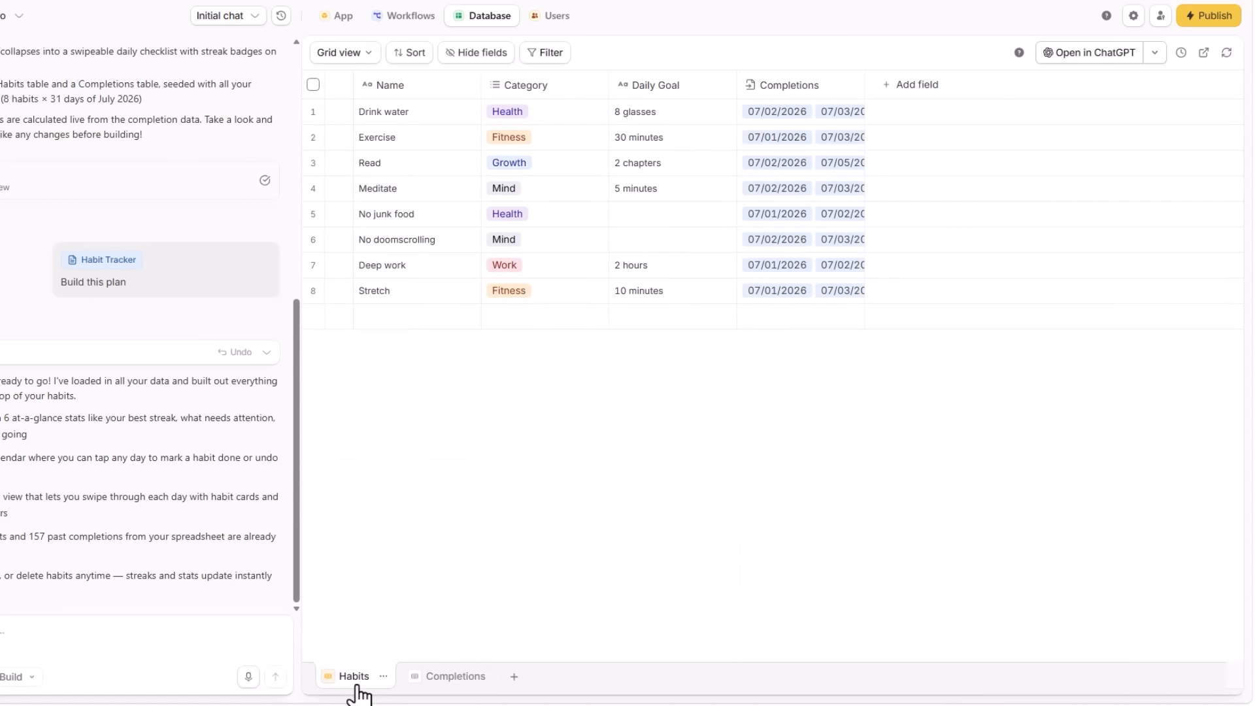
click(423, 677)
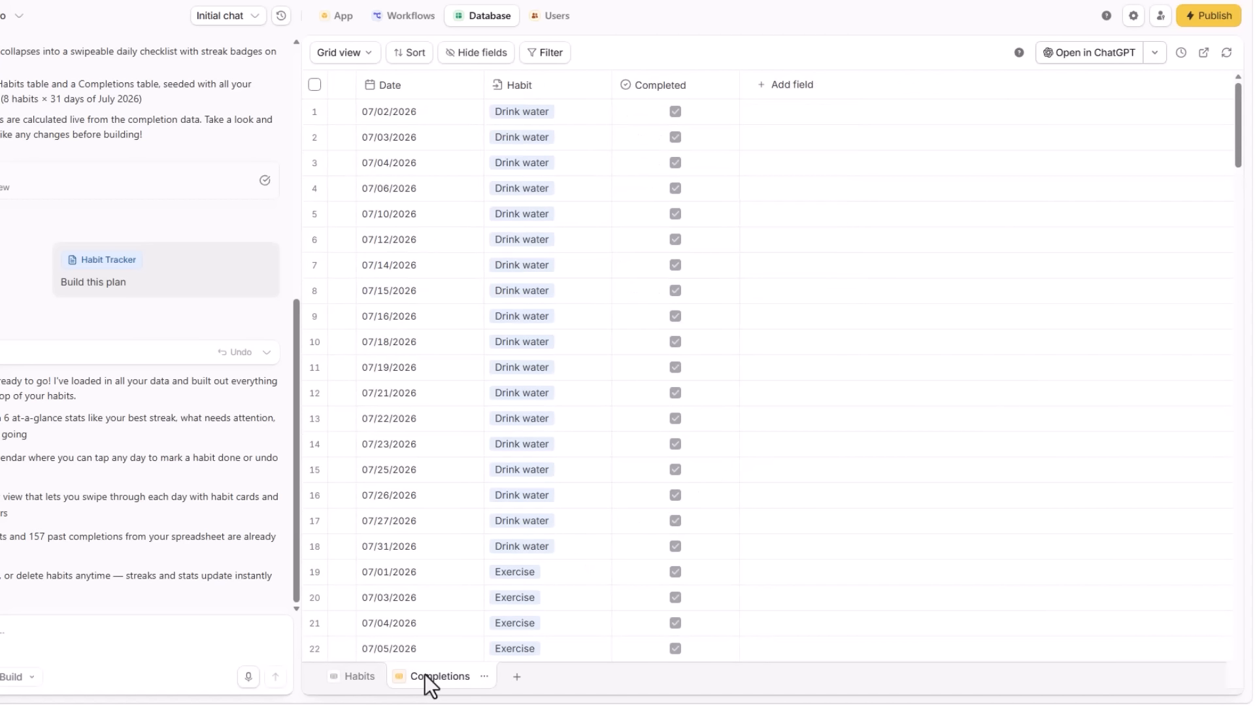
Check which other AI tools the app database can be opened in
click(1121, 77)
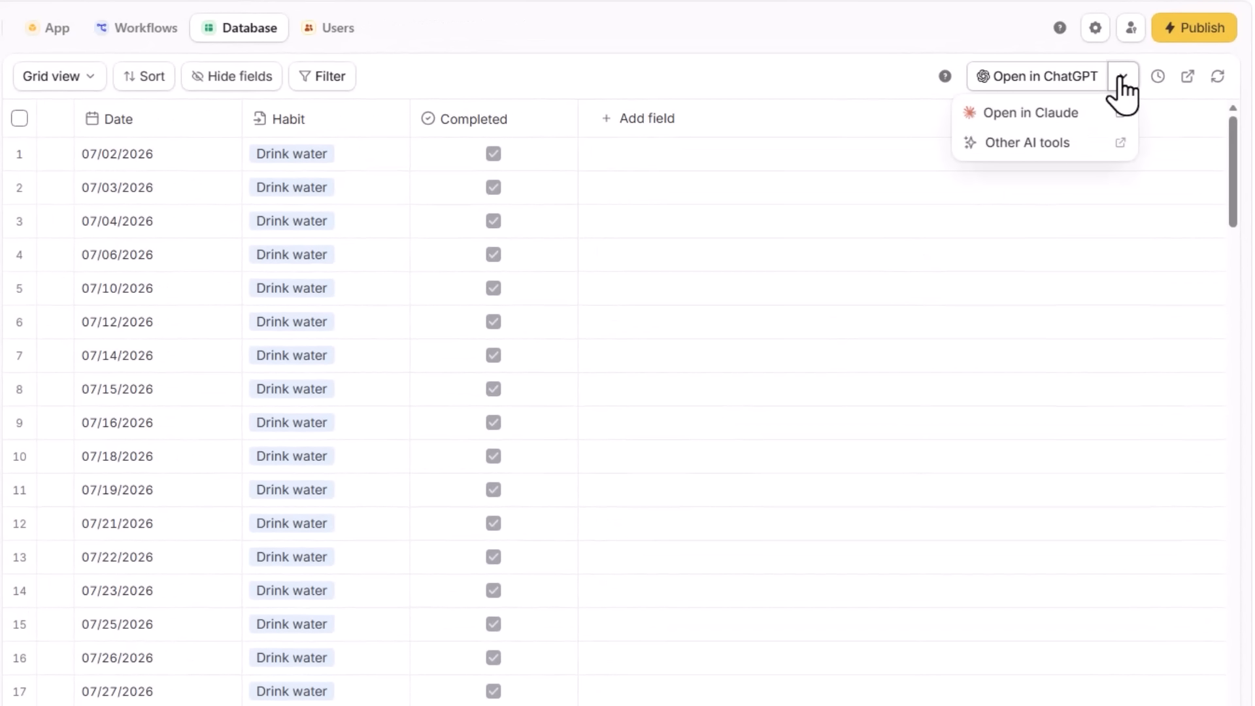
click(1121, 79)
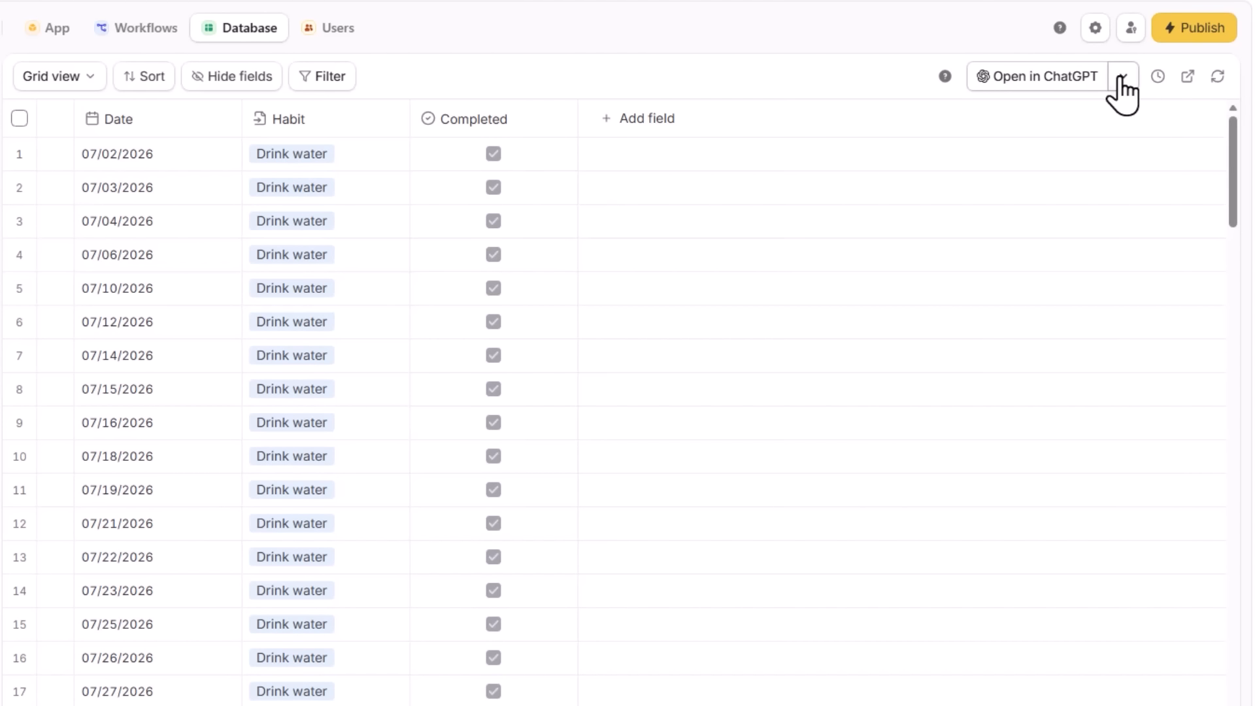
Examine the flow diagrams of the app's Manage Habit and Get Habit Data workflows
click(165, 51)
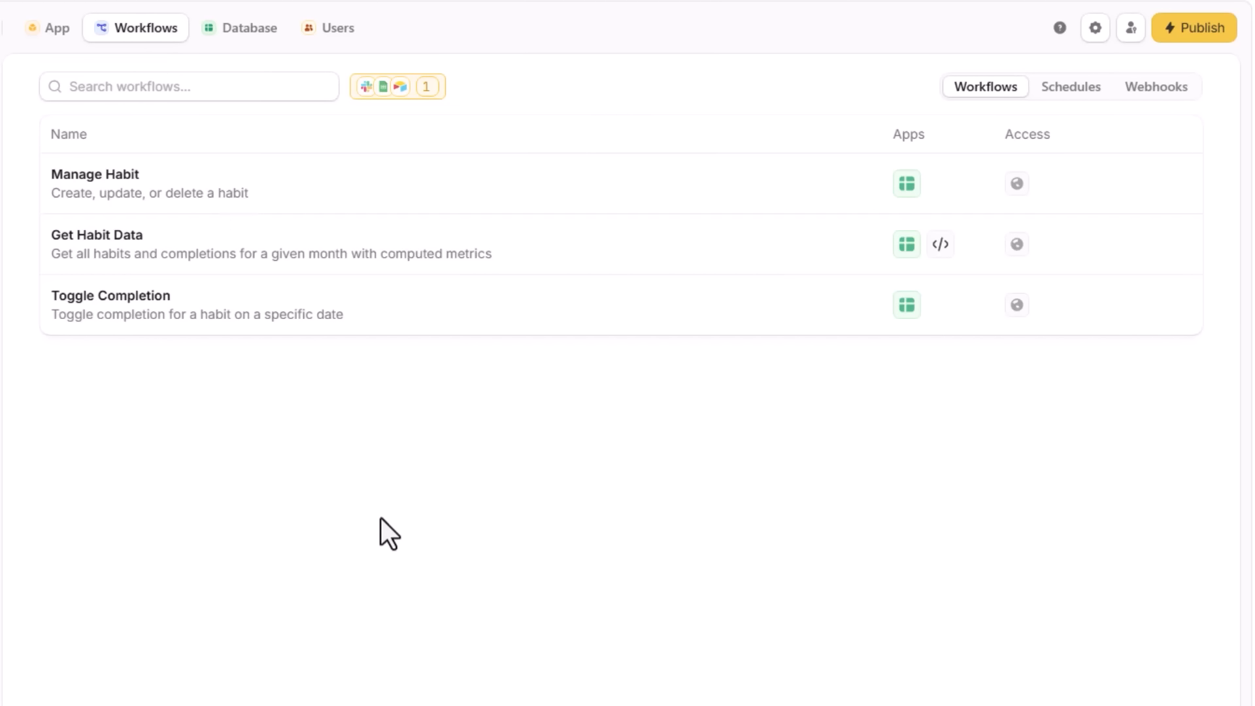
click(209, 191)
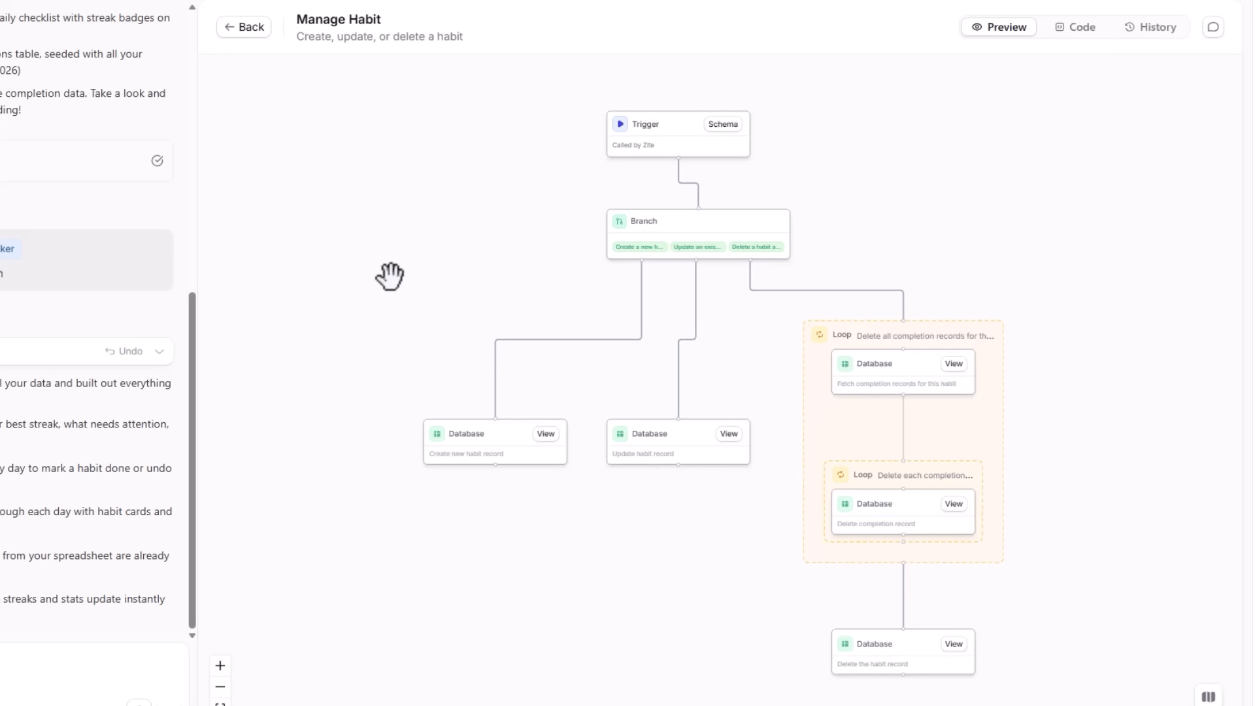
click(243, 30)
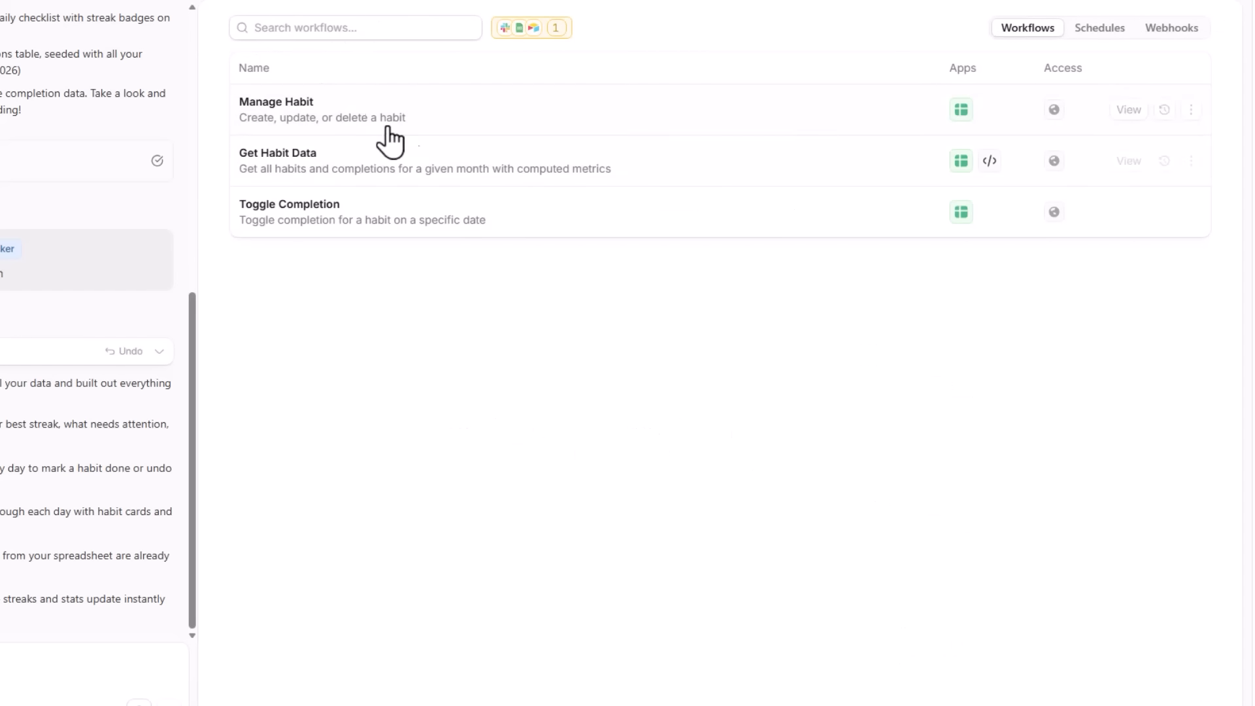
click(428, 164)
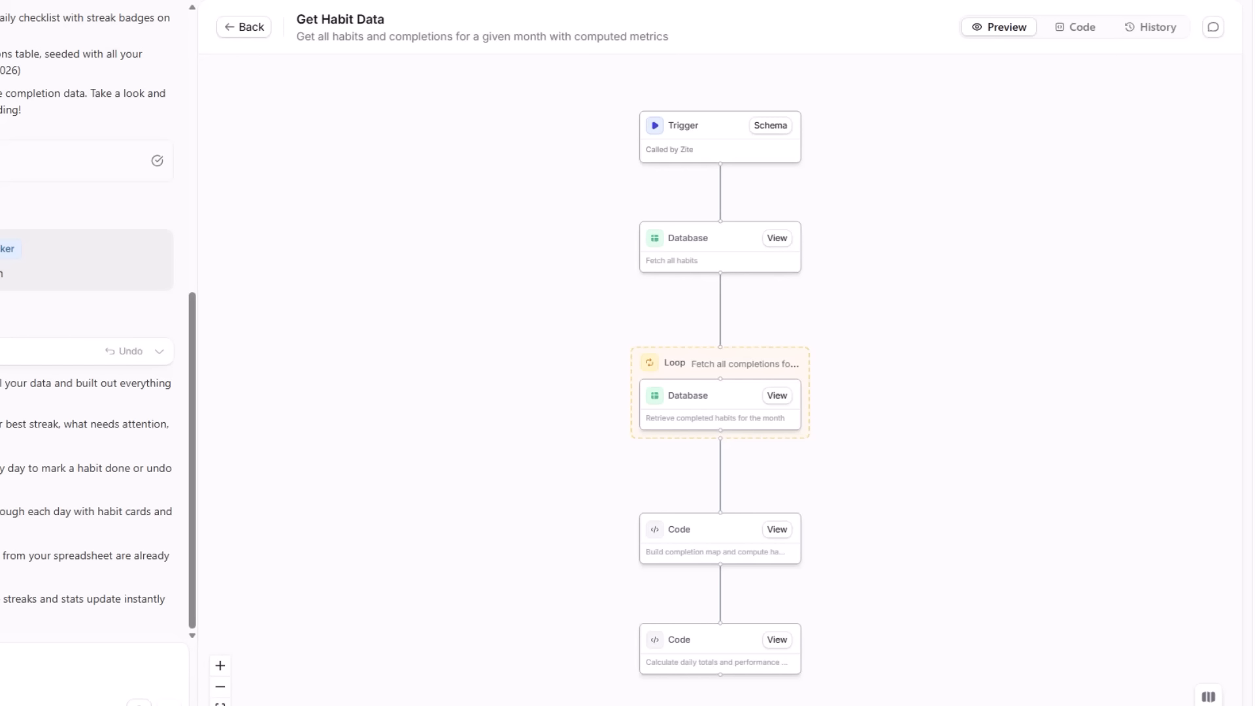
click(246, 28)
Inspect the Toggle Completion workflow and add a reference to it in the chat prompt
click(387, 209)
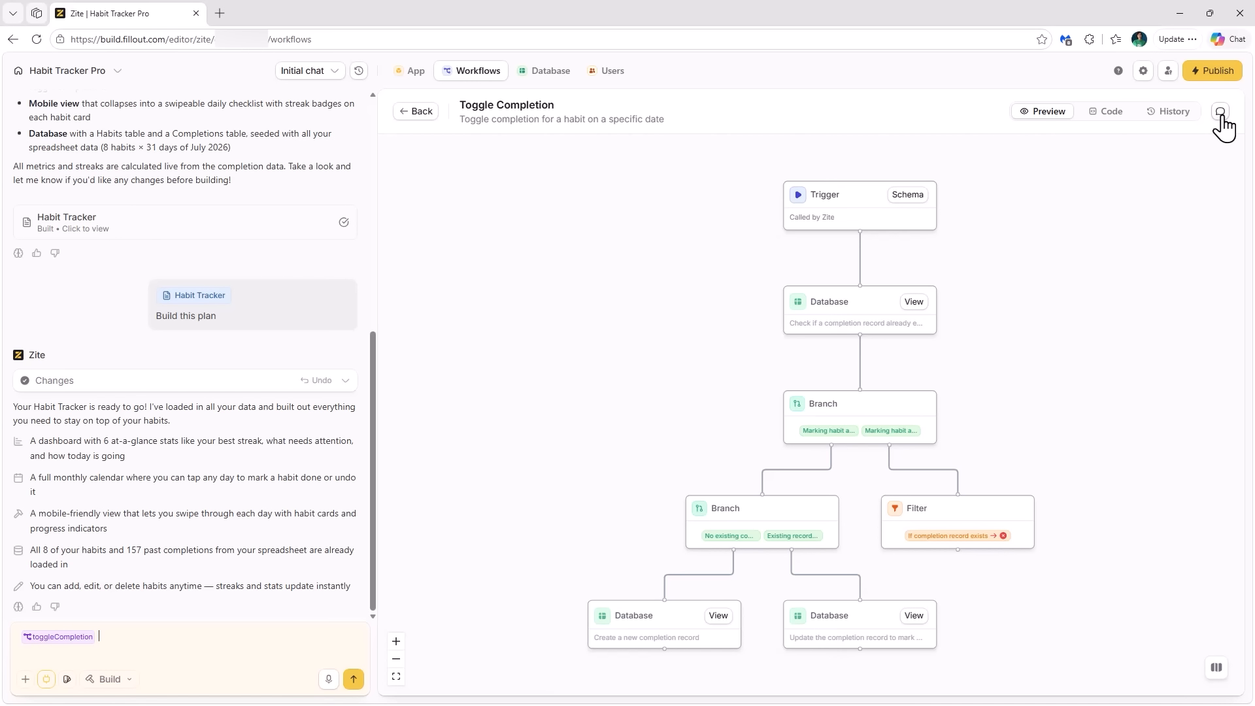
click(1122, 115)
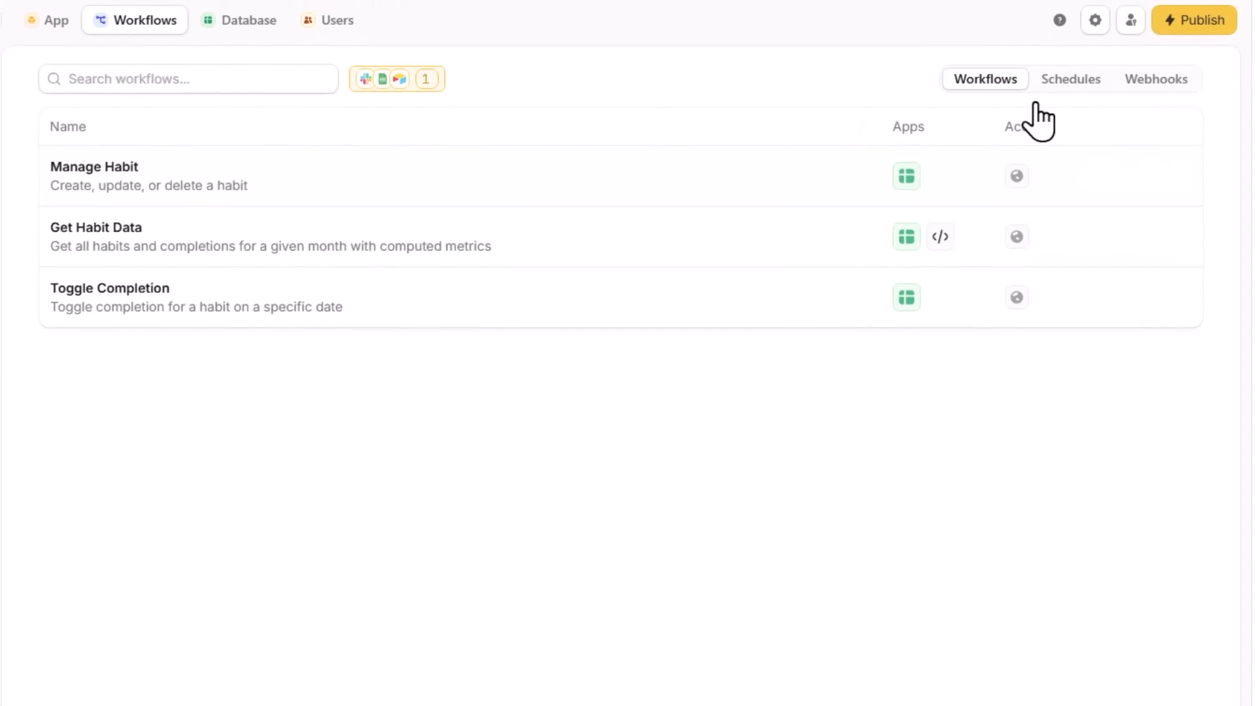
Draft a scheduled task for two daily email reminders: 7AM to check off habits and 4PM to complete any habits not checked off
click(1036, 103)
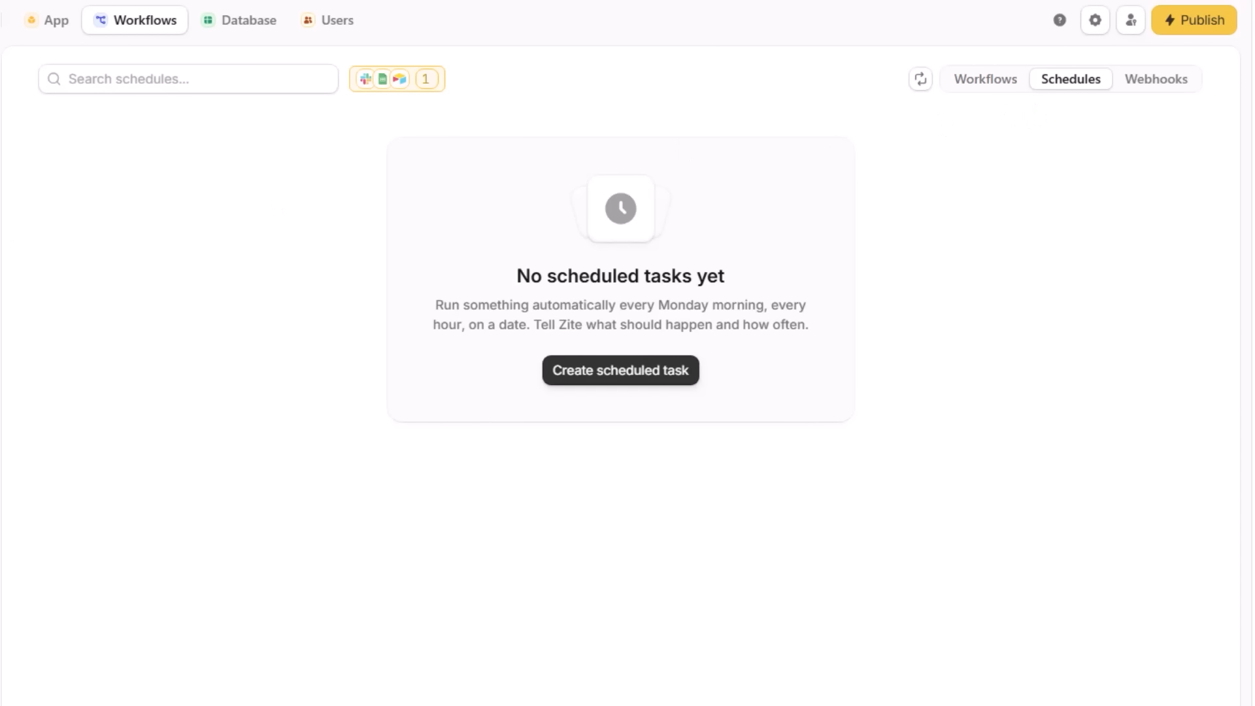
click(594, 391)
text(Set two email reminders each day. One at 7AM to remind me to check off my habits, and one at 4PM to remind me to complete any habits I haven't checked off for the day.)
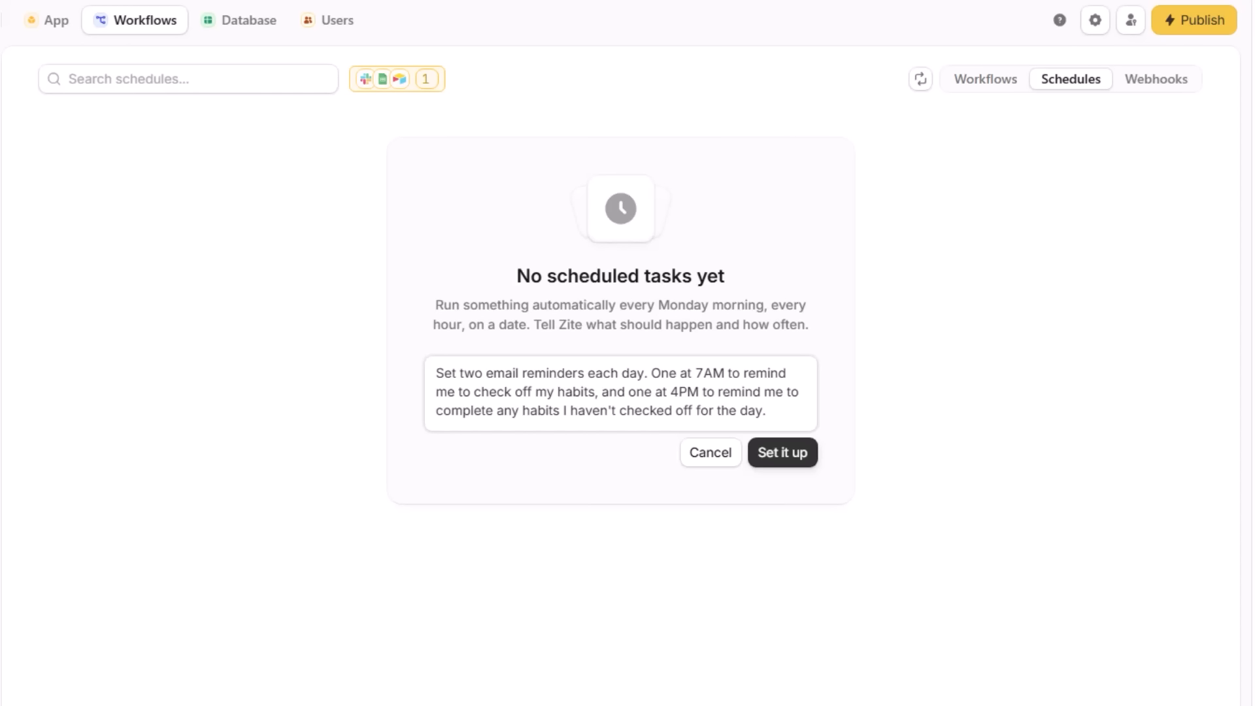
View the app's webhook triggers
click(1142, 82)
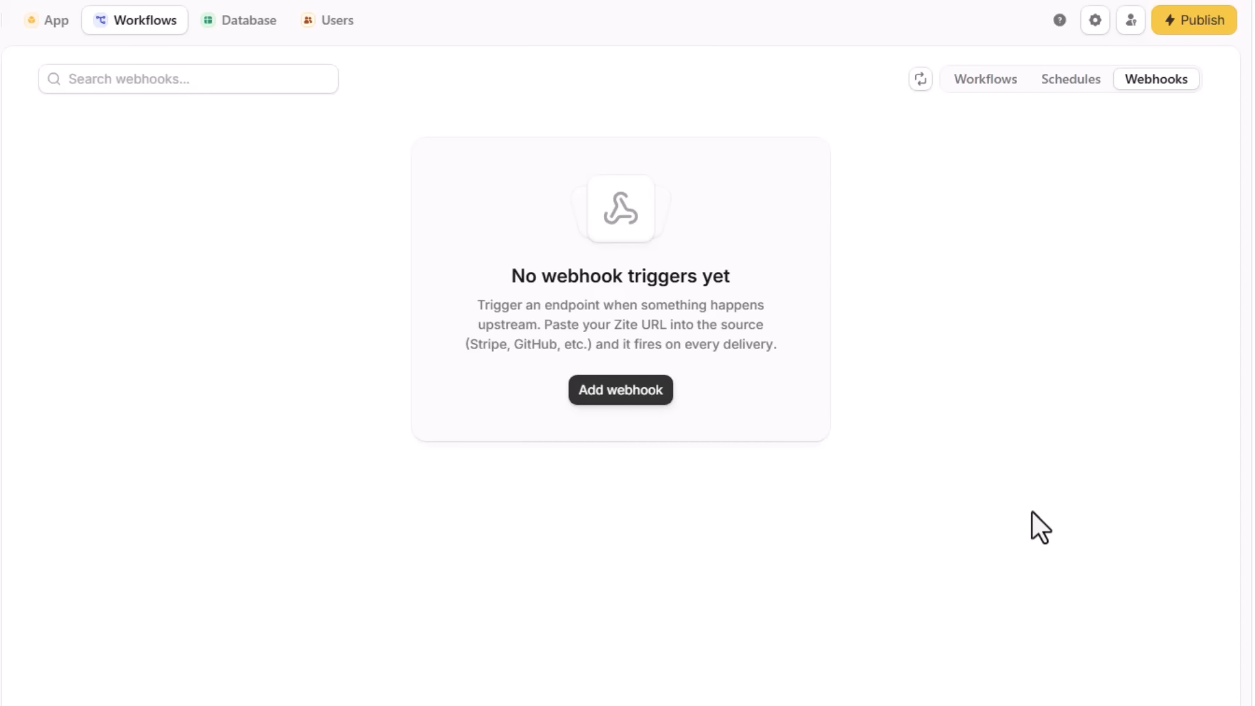